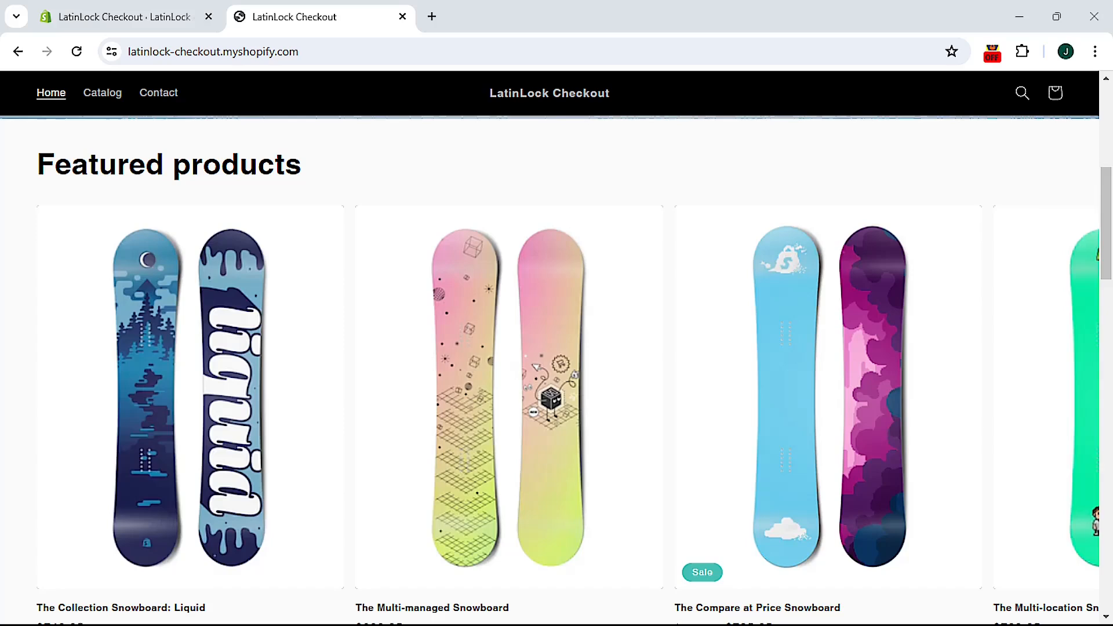
Step: Start LatinLock setup, enable it for checkout, and close the checkout rule tab it opens
{"action": "key", "text": "alt+Tab"}
{"action": "key", "text": "alt+Tab"}
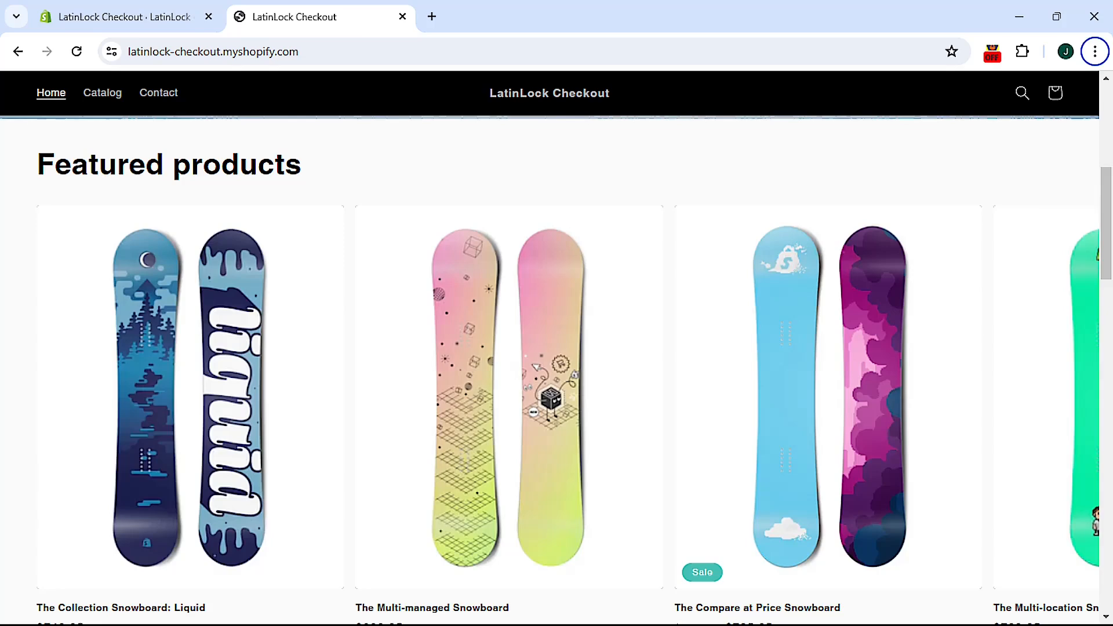
{"action": "key", "text": "alt"}
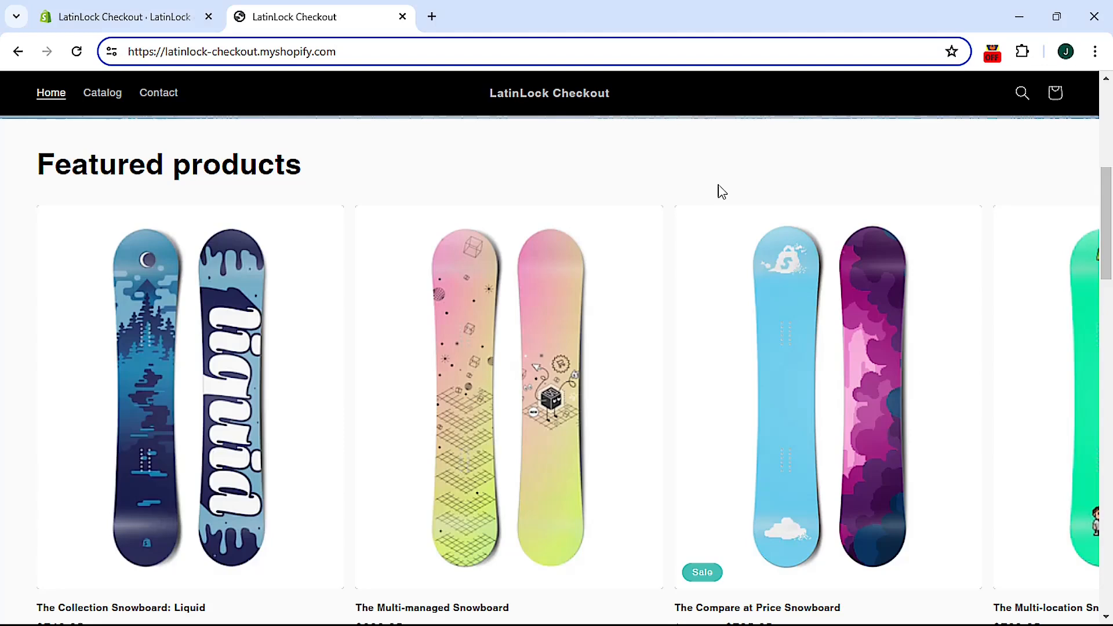
{"action": "left_click", "coordinate": [139, 16]}
{"action": "key", "text": "alt"}
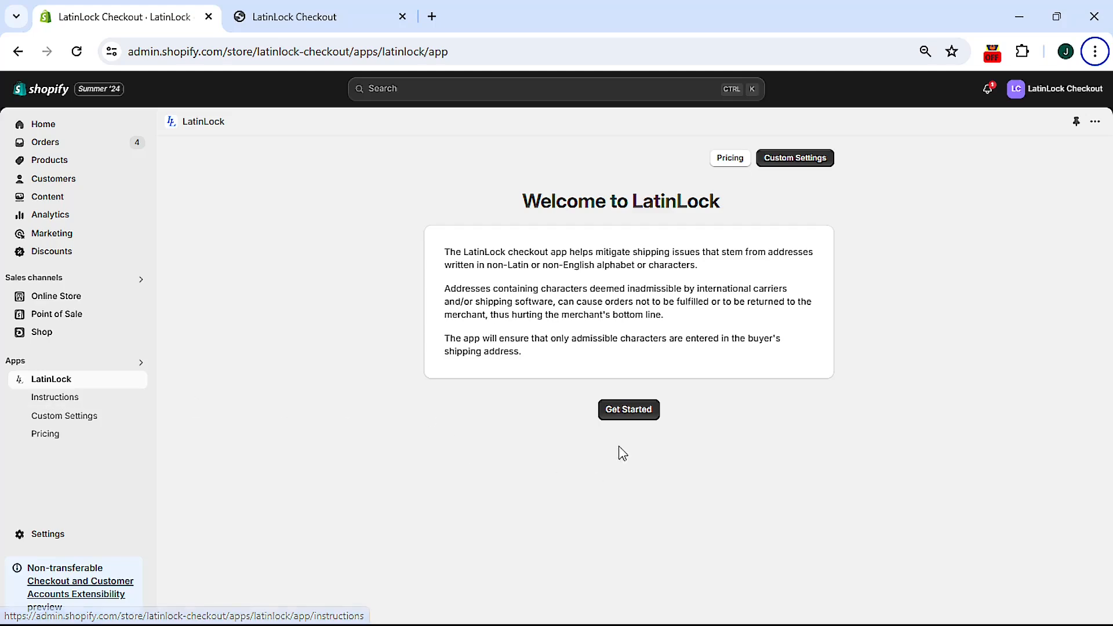
{"action": "left_click", "coordinate": [624, 414]}
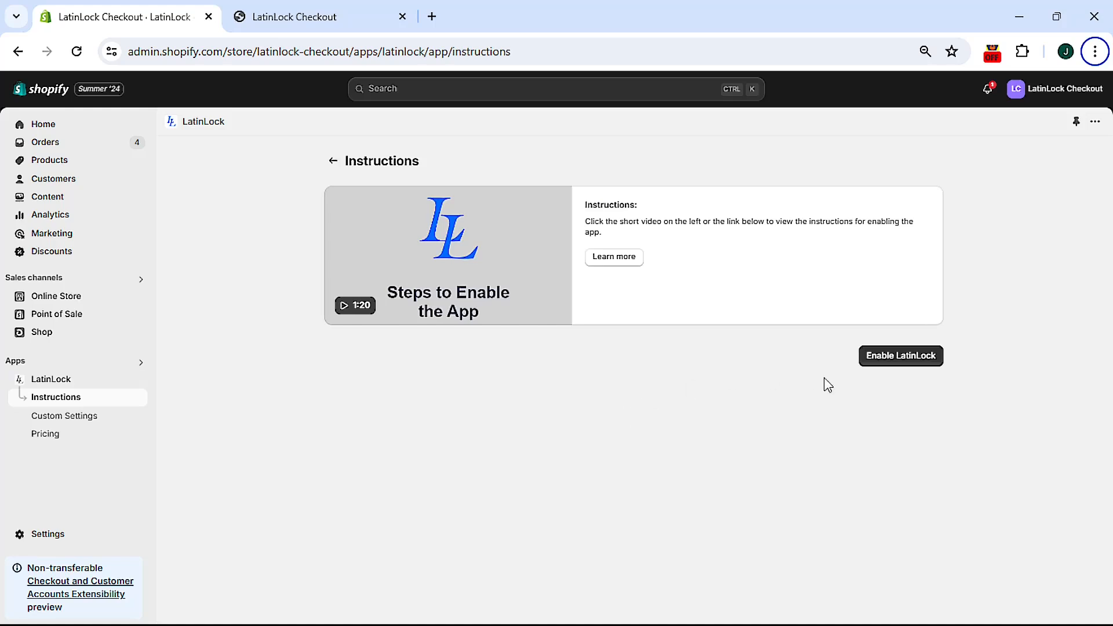
{"action": "left_click", "coordinate": [894, 363]}
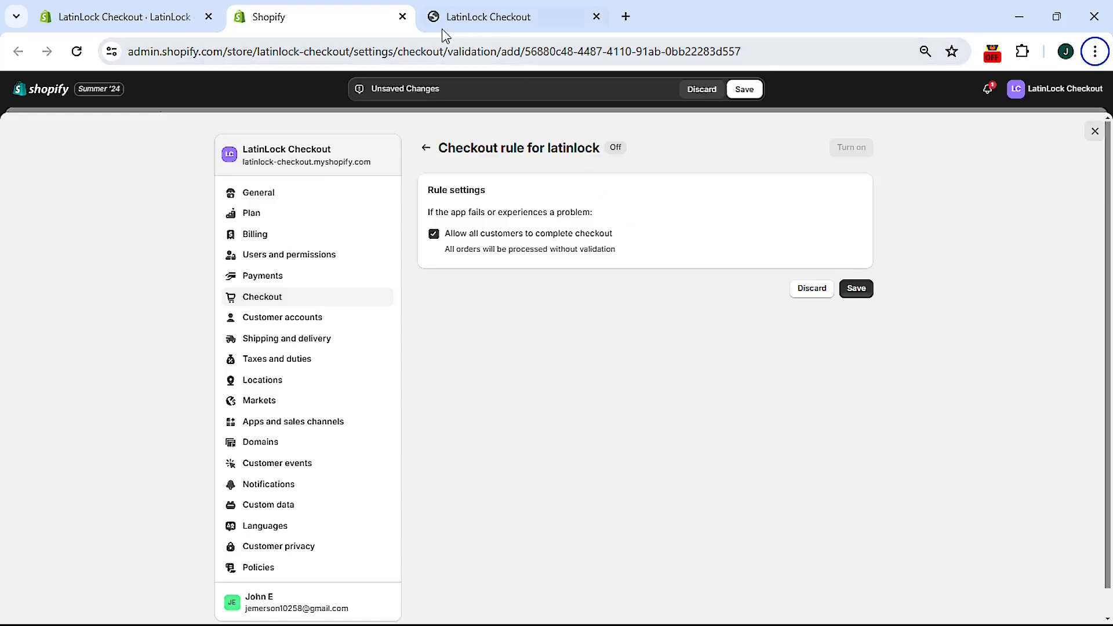
{"action": "left_click", "coordinate": [402, 17]}
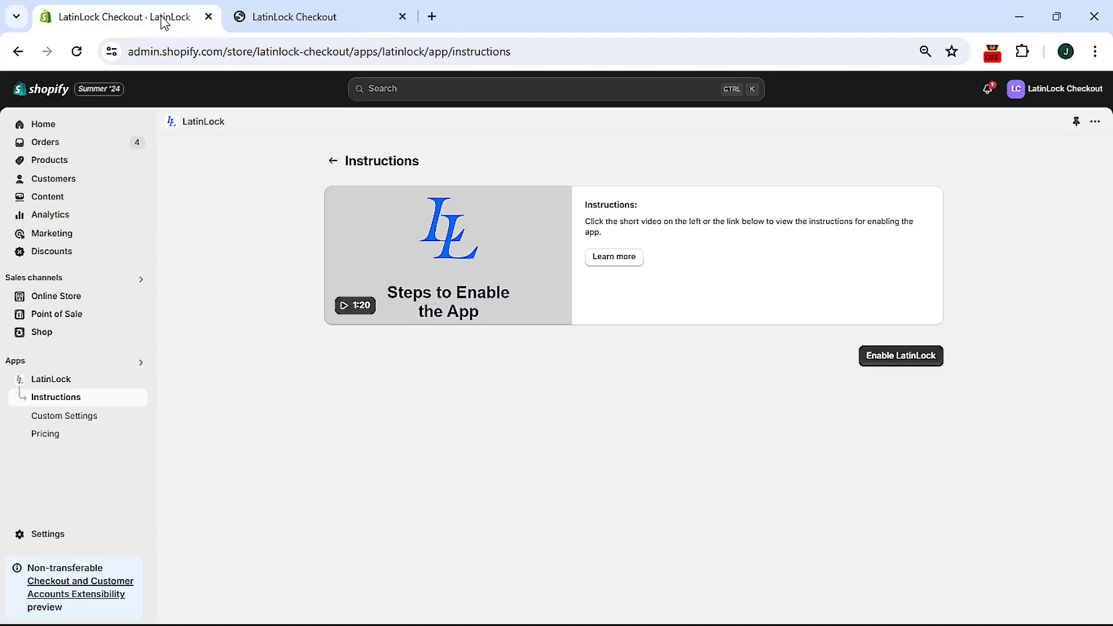
Step: Open store Settings in a new tab and add a latinlock rule under Checkout rules
{"action": "right_click", "coordinate": [41, 534]}
{"action": "left_click", "coordinate": [77, 353]}
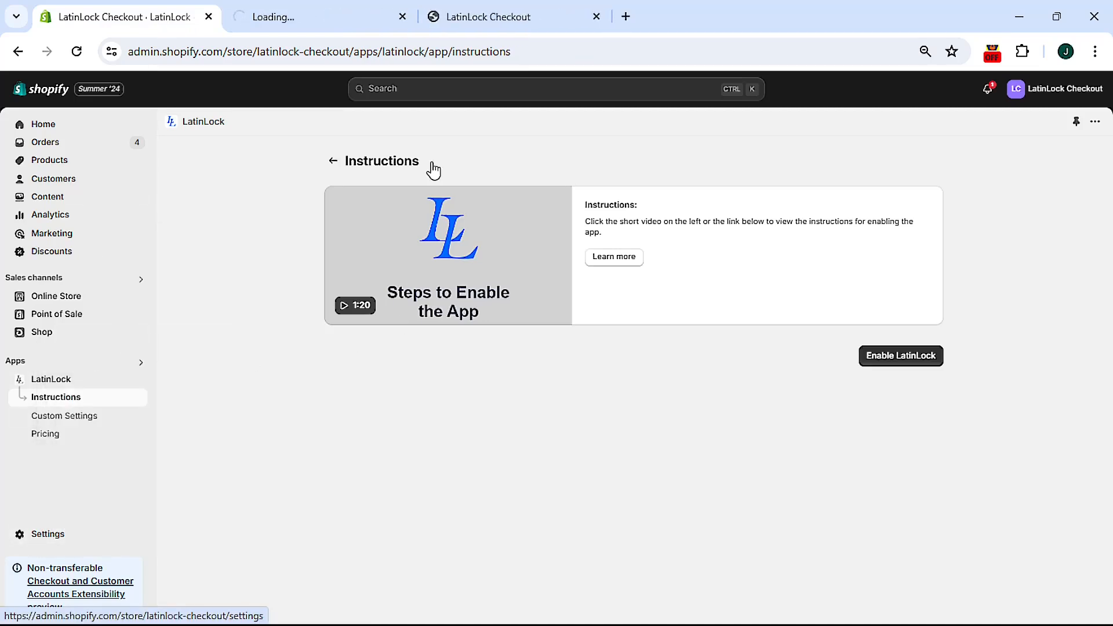
{"action": "left_click", "coordinate": [301, 18]}
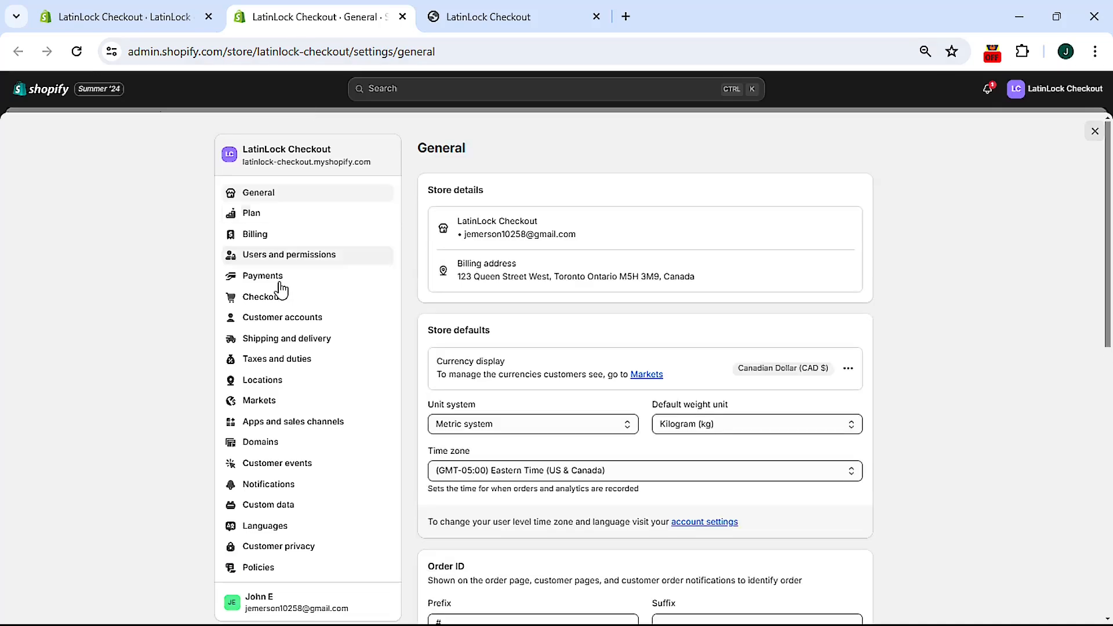
{"action": "left_click", "coordinate": [262, 301]}
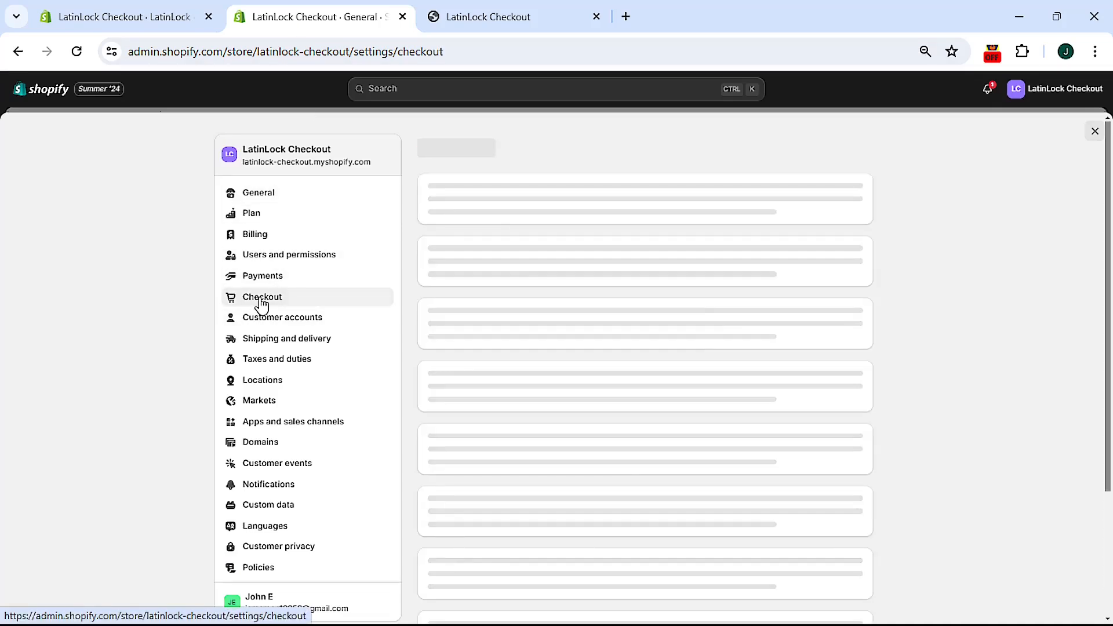
{"action": "scroll", "coordinate": [460, 330], "scroll_direction": "down", "scroll_amount": 15}
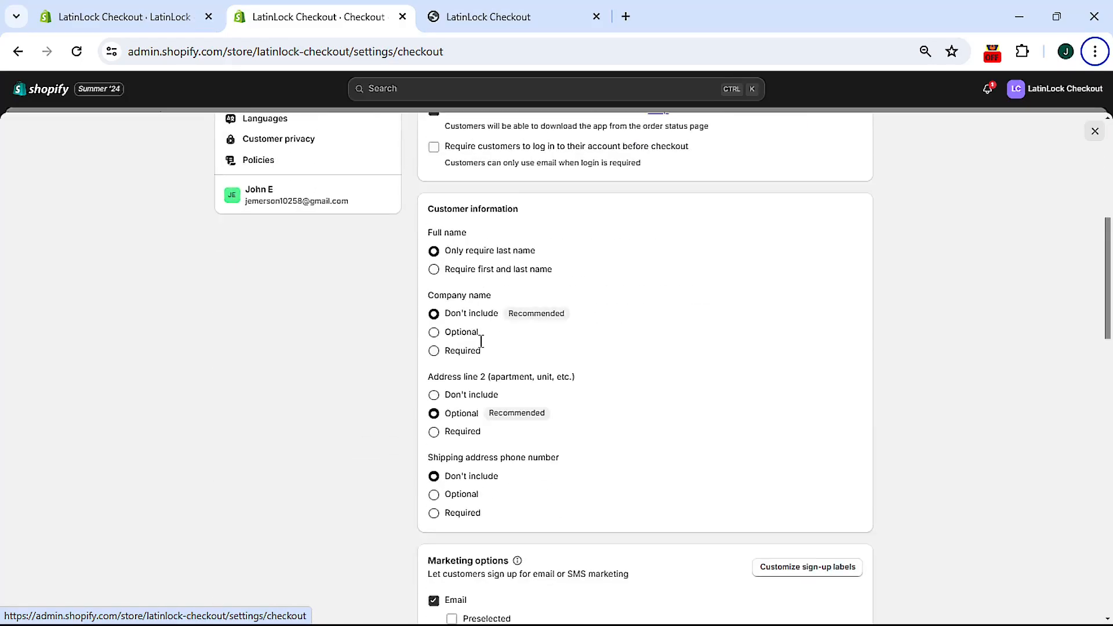
{"action": "scroll", "coordinate": [474, 354], "scroll_direction": "down", "scroll_amount": 12}
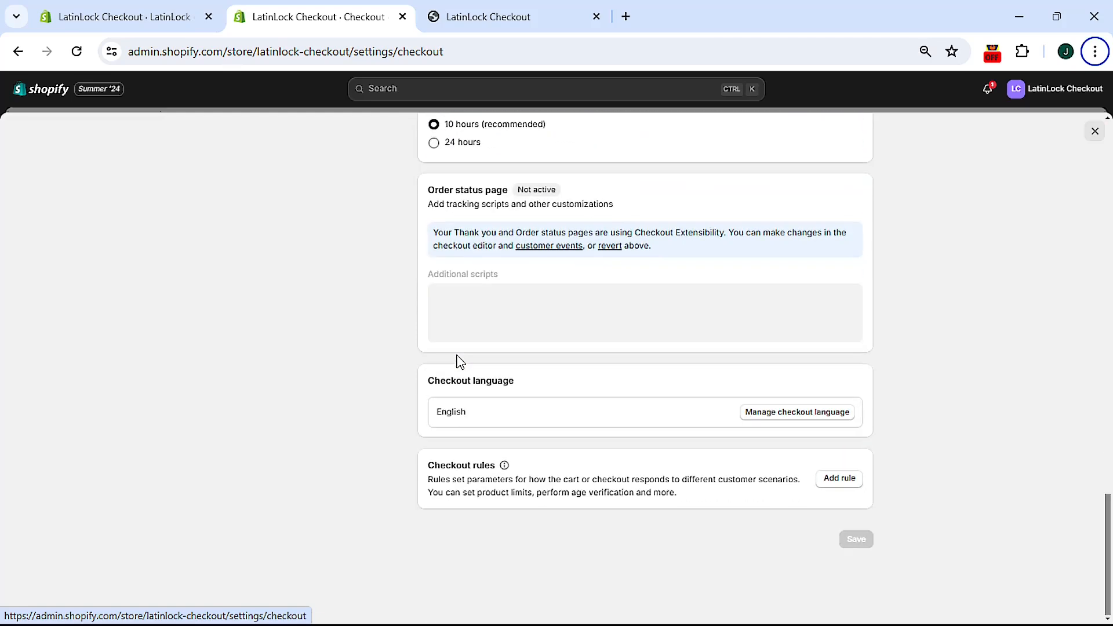
{"action": "left_click", "coordinate": [841, 481]}
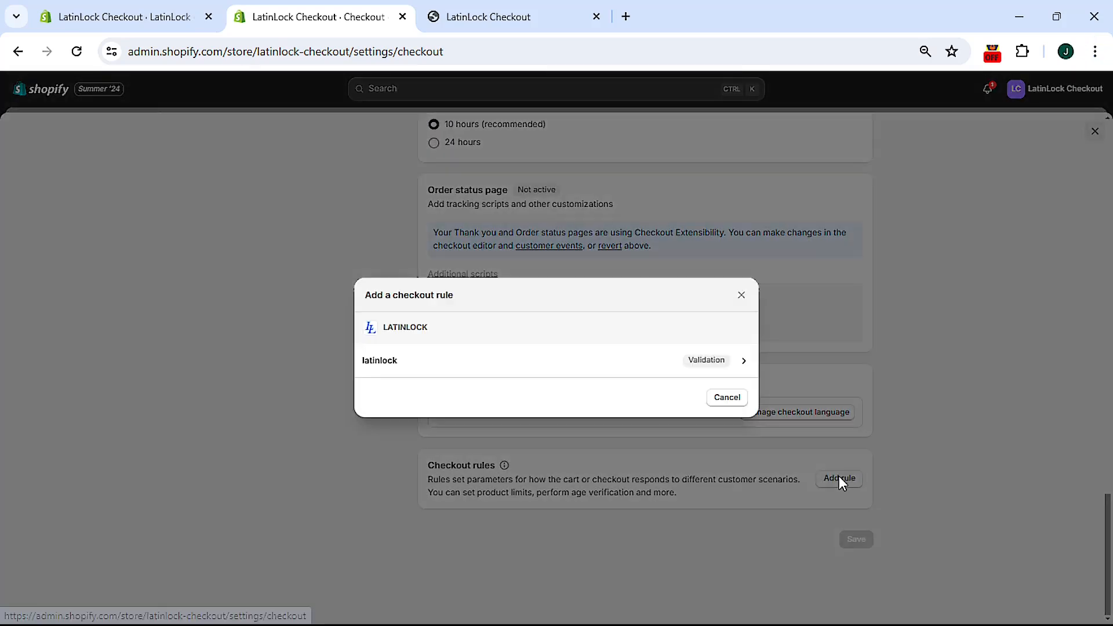
{"action": "left_click", "coordinate": [394, 364]}
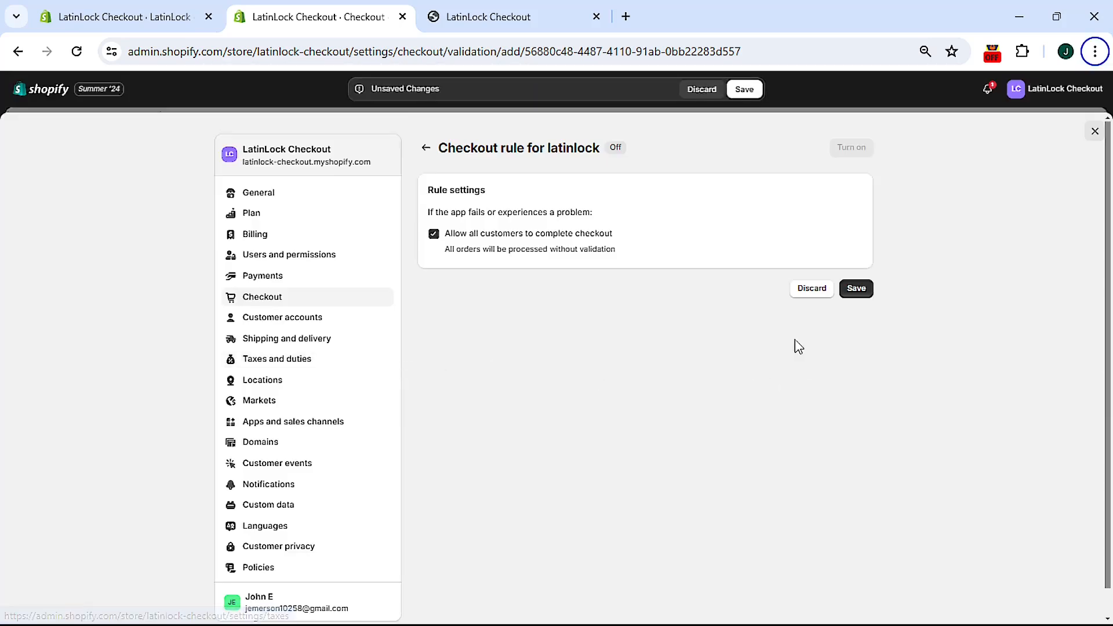
Step: Save and turn on the latinlock checkout rule, confirm it shows On, then close settings
{"action": "left_click", "coordinate": [856, 290]}
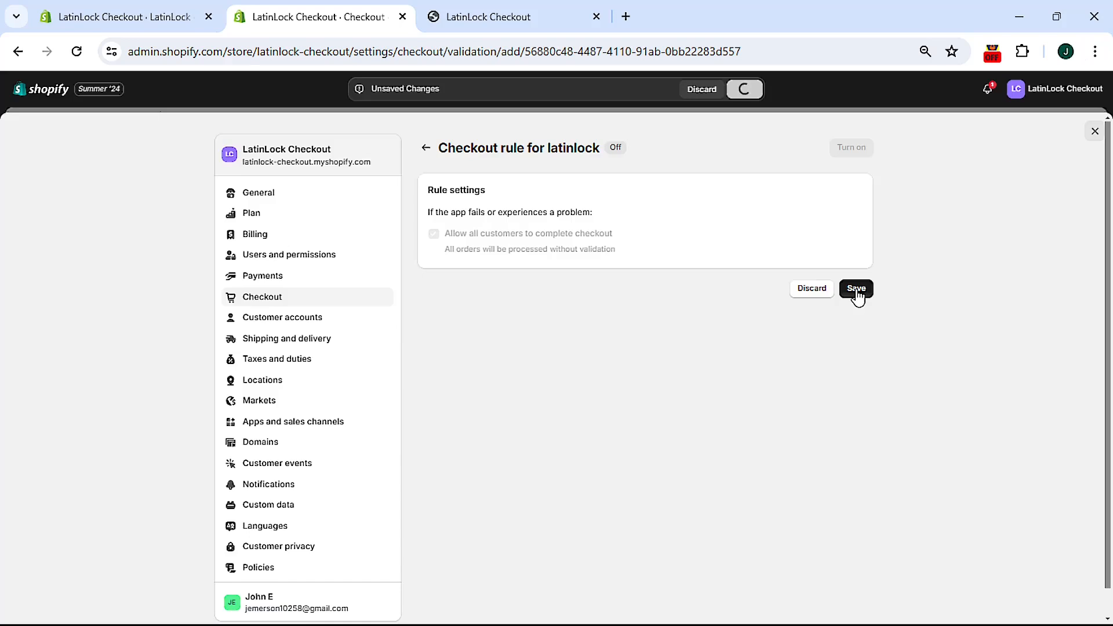
{"action": "left_click", "coordinate": [852, 150]}
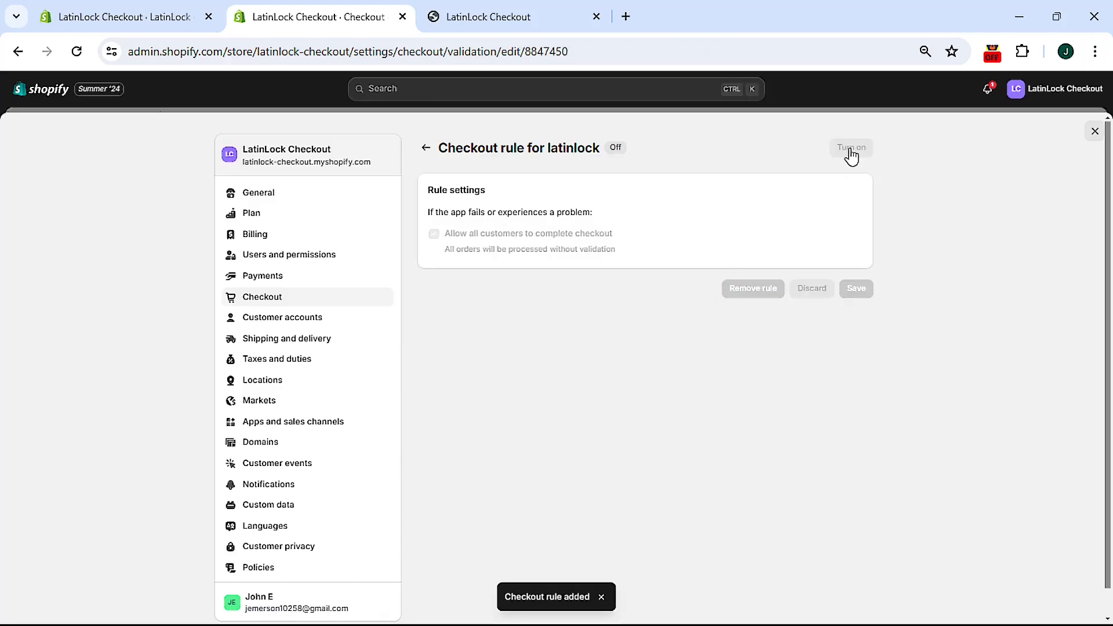
{"action": "left_click", "coordinate": [425, 149]}
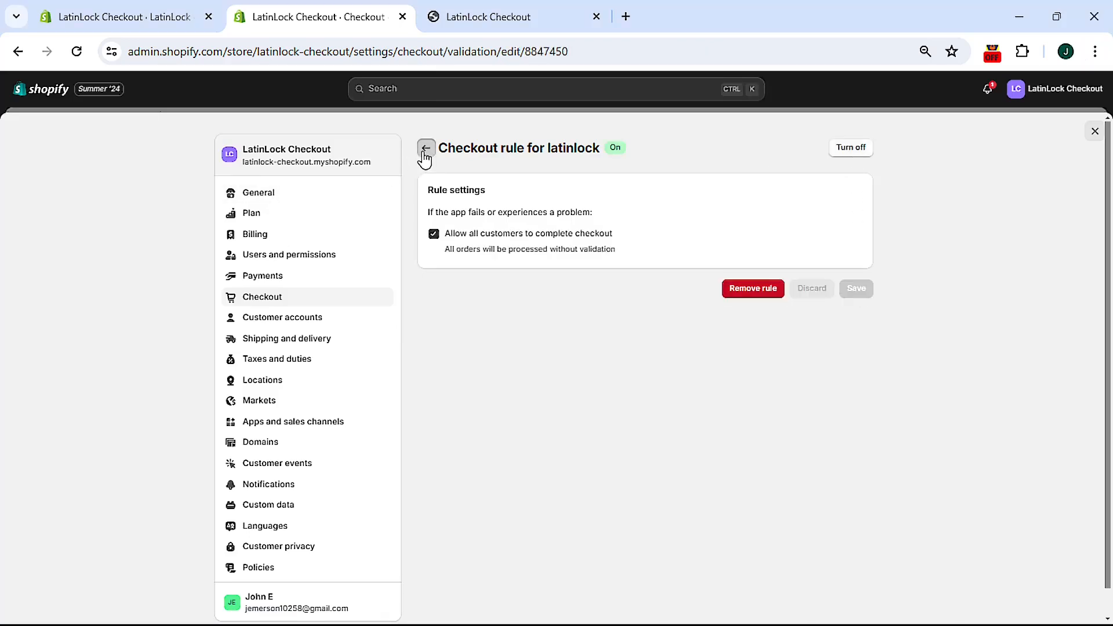
{"action": "scroll", "coordinate": [557, 441], "scroll_direction": "down", "scroll_amount": 20}
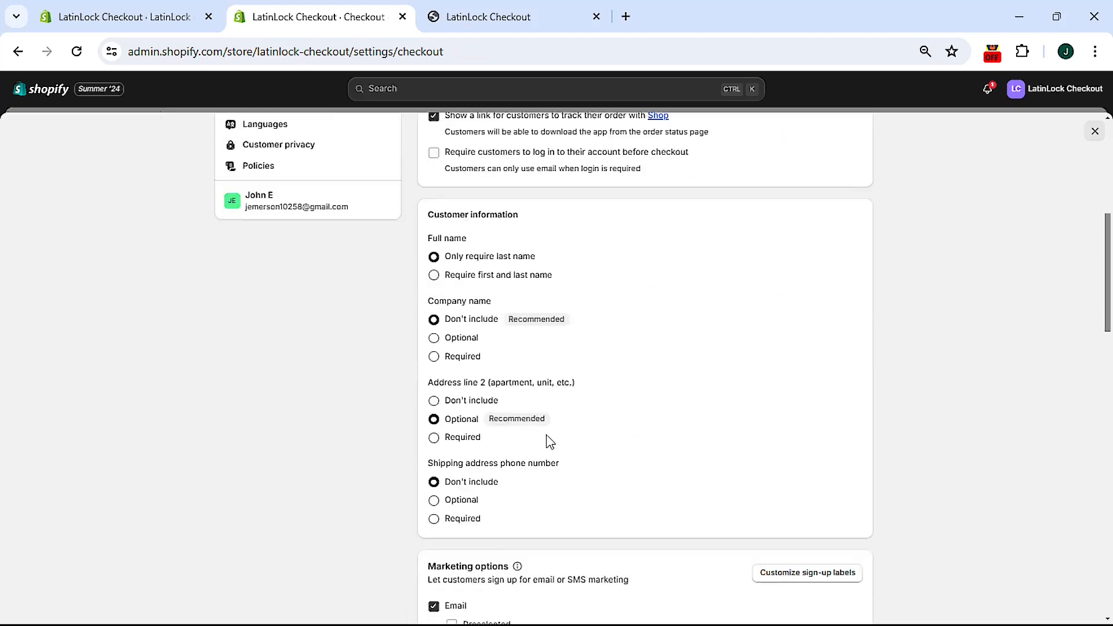
{"action": "scroll", "coordinate": [557, 444], "scroll_direction": "down", "scroll_amount": 7}
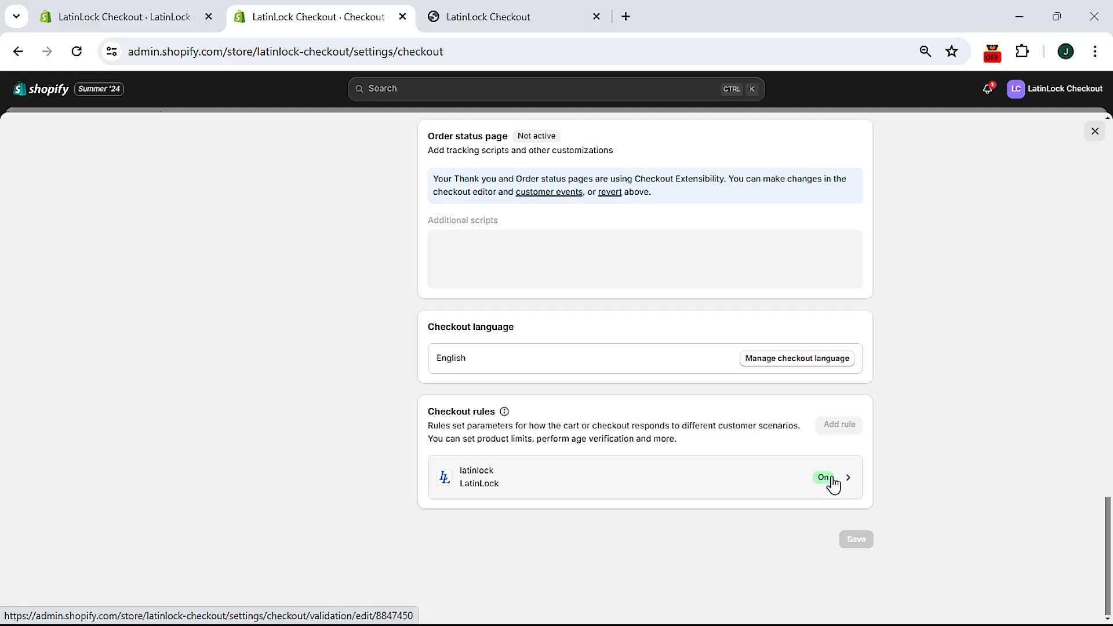
{"action": "left_click", "coordinate": [403, 16]}
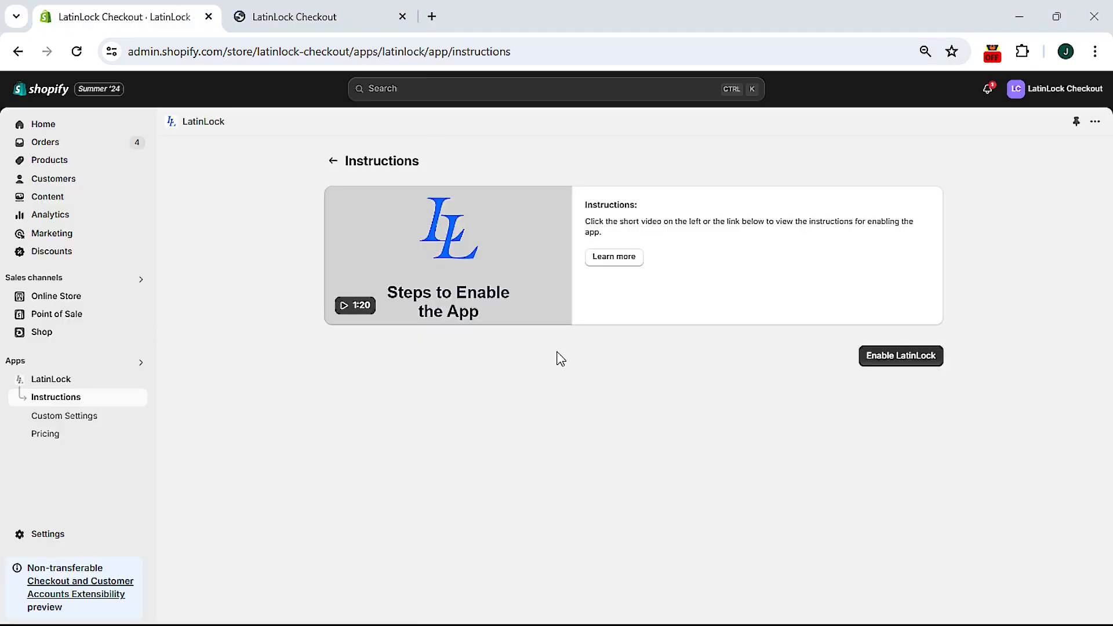
Step: Add The Collection Snowboard: Liquid to the cart on the storefront and check out
{"action": "left_click", "coordinate": [330, 17]}
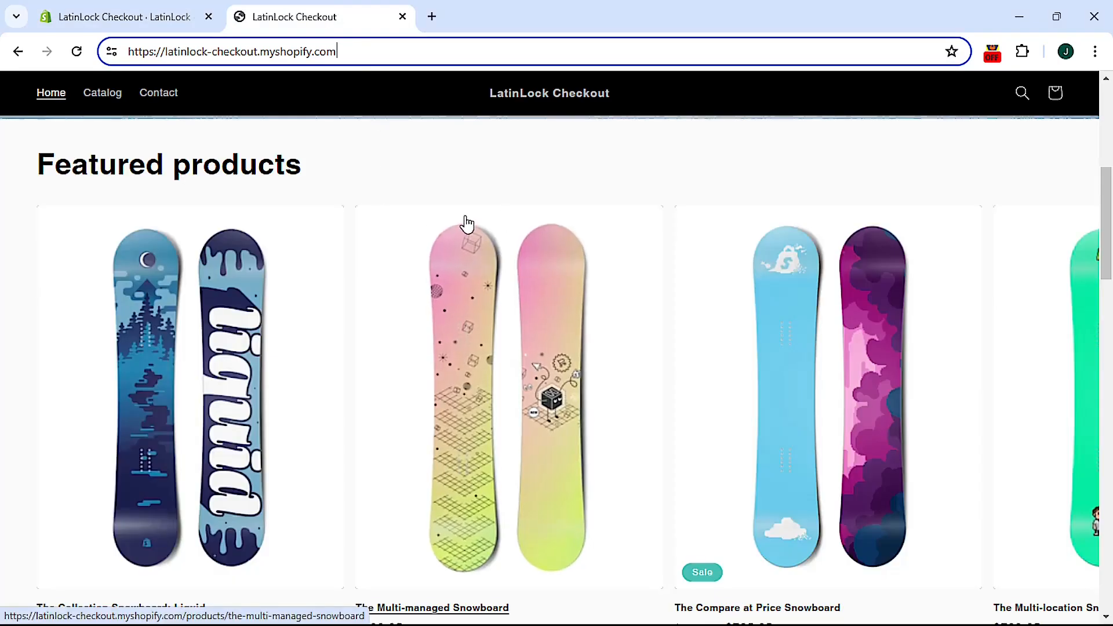
{"action": "left_click", "coordinate": [249, 340]}
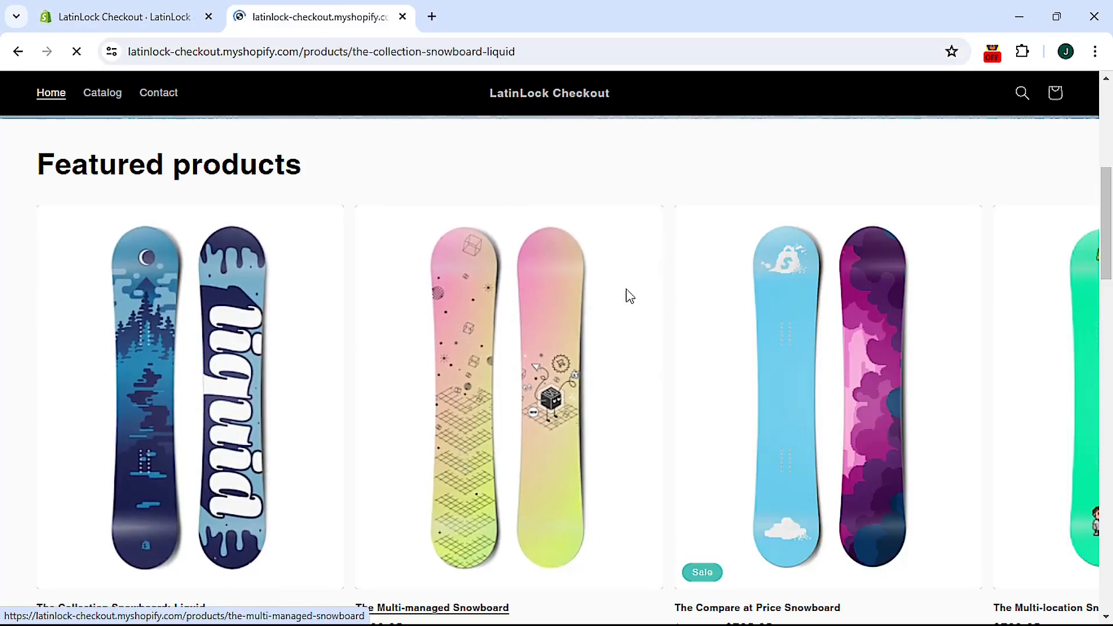
{"action": "left_click", "coordinate": [908, 338]}
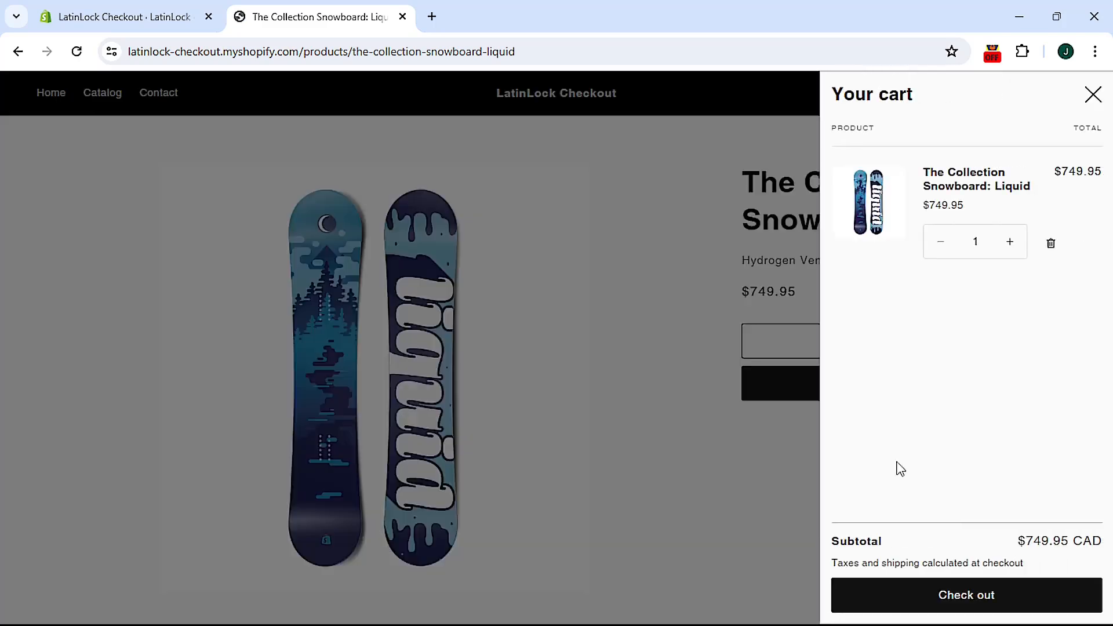
{"action": "left_click", "coordinate": [969, 601]}
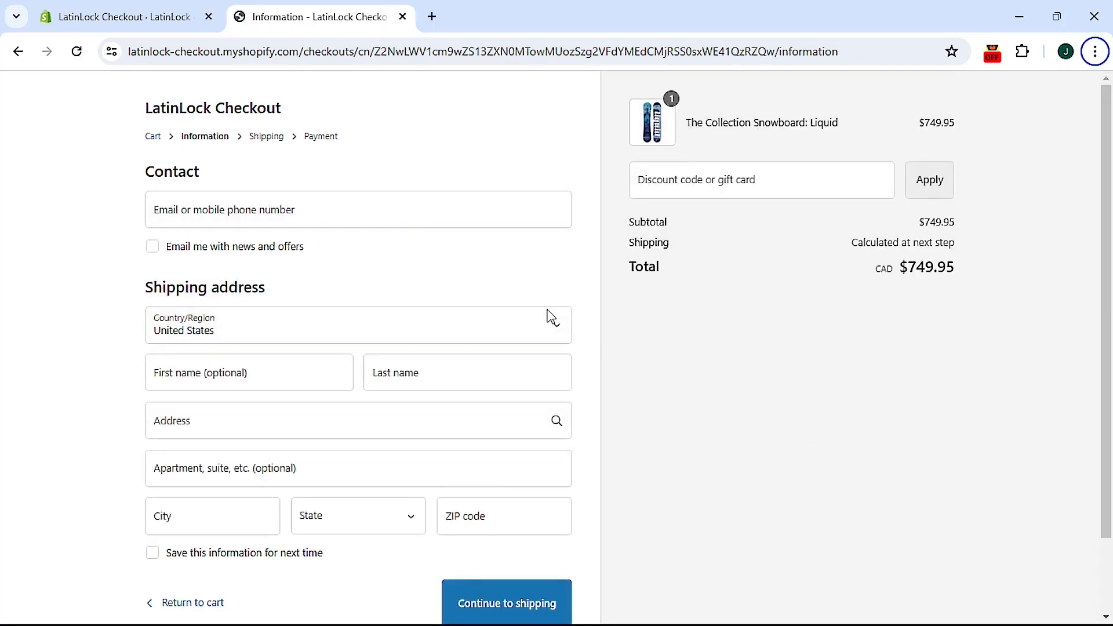
Step: Fill in the contact e-mail, customer's name and US street address, then continue to shipping
{"action": "left_click", "coordinate": [327, 209]}
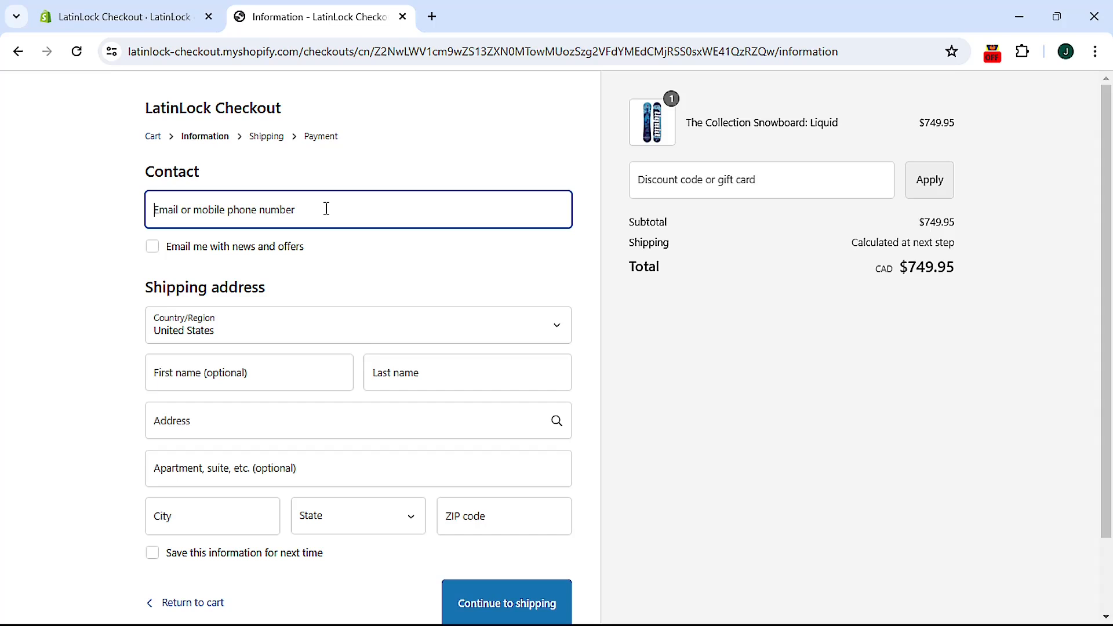
{"action": "type", "text": "John@temp.com"}
{"action": "key", "text": "Tab"}
{"action": "key", "text": "Tab"}
{"action": "key", "text": "Tab"}
{"action": "type", "text": "John"}
{"action": "key", "text": "Tab"}
{"action": "type", "text": "Smith"}
{"action": "key", "text": "Tab"}
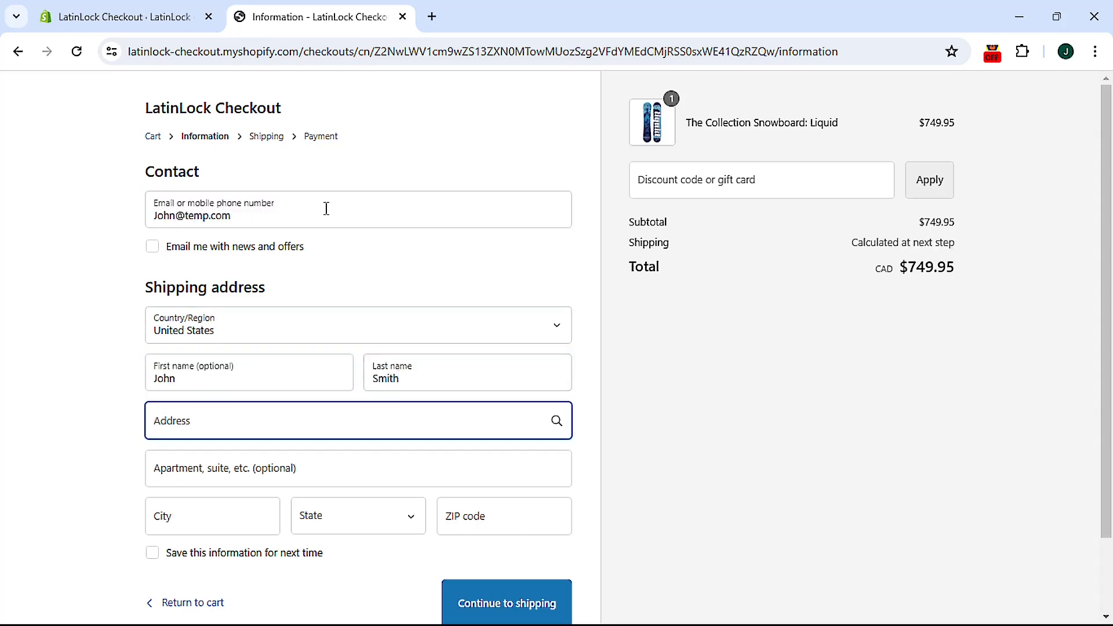
{"action": "left_click", "coordinate": [289, 488]}
{"action": "scroll", "coordinate": [293, 493], "scroll_direction": "down", "scroll_amount": 2}
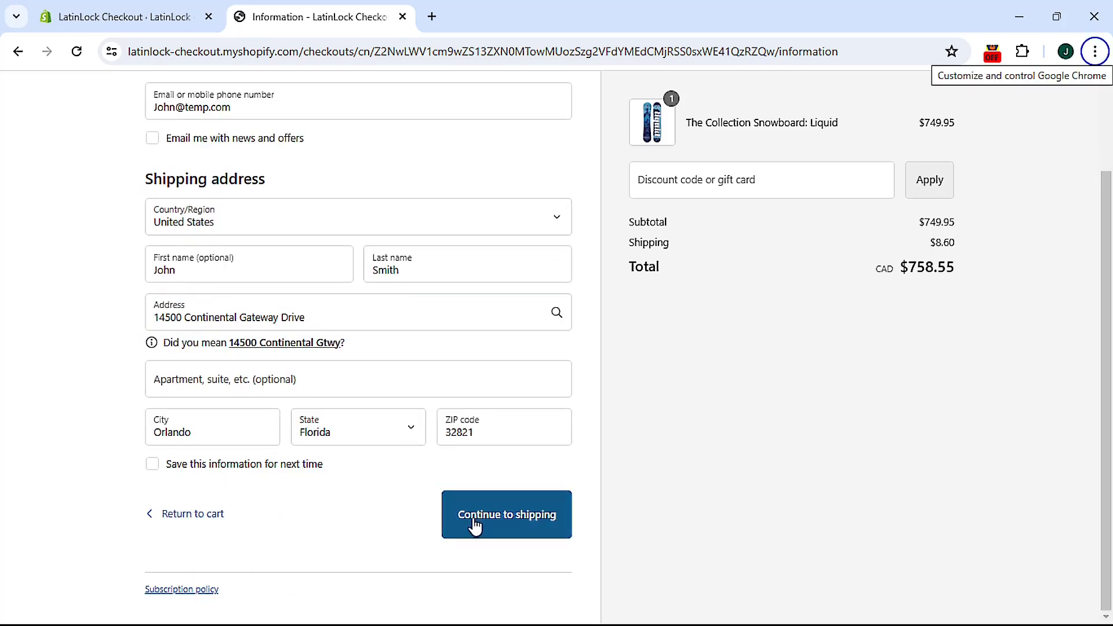
{"action": "left_click", "coordinate": [475, 521]}
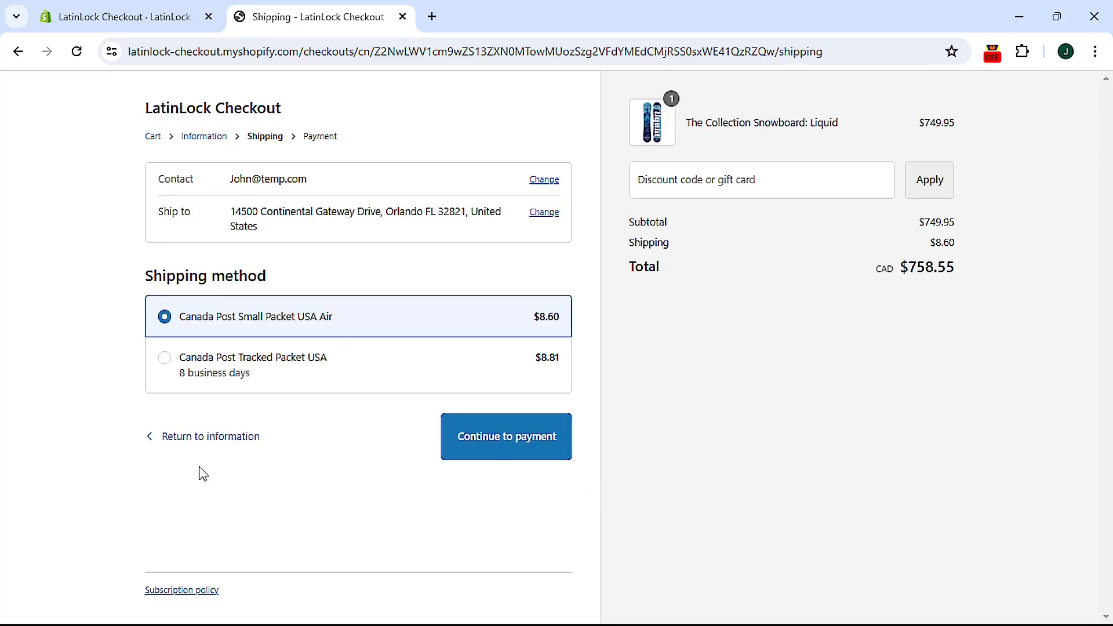
Step: Append Ψ to the street address and submit it to see the non-Latin error
{"action": "left_click", "coordinate": [223, 438]}
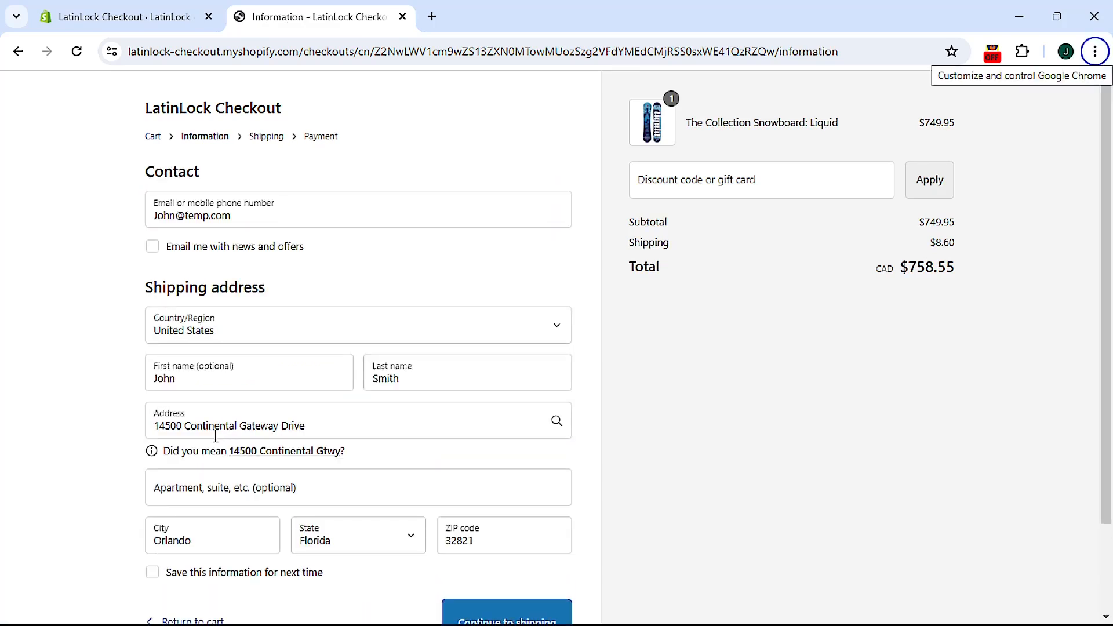
{"action": "left_click", "coordinate": [323, 430]}
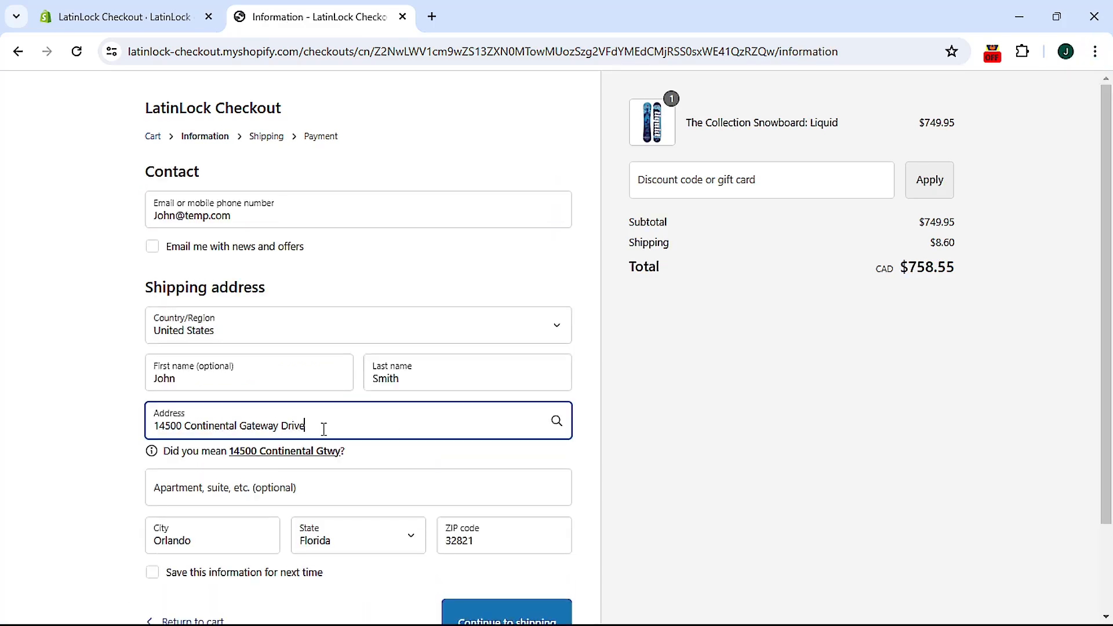
{"action": "type", "text": "Ψ"}
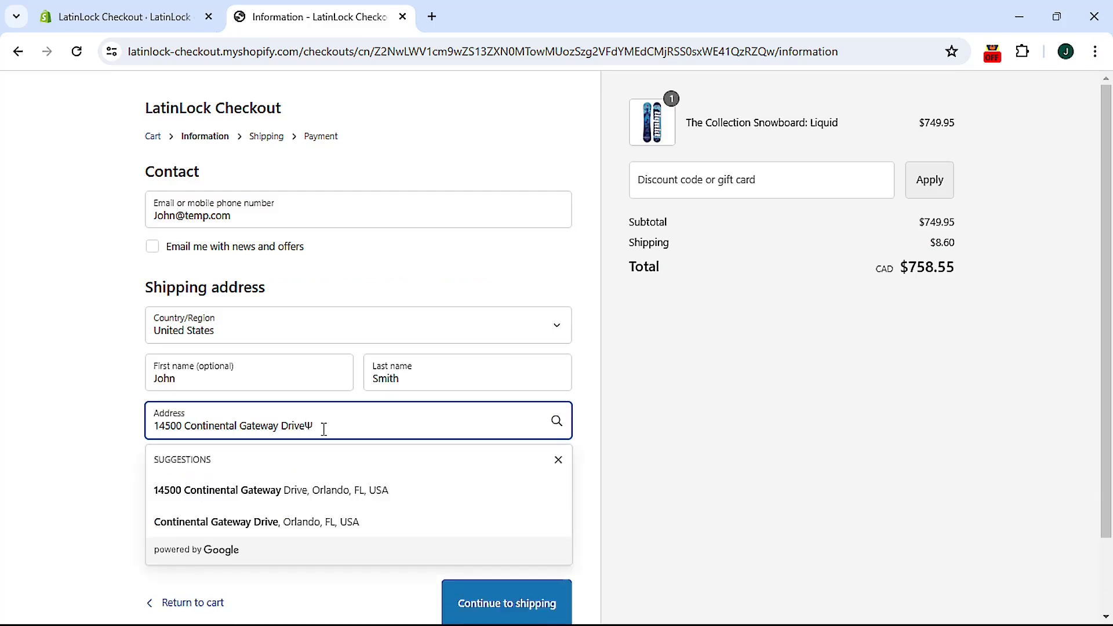
{"action": "scroll", "coordinate": [693, 552], "scroll_direction": "down", "scroll_amount": 2}
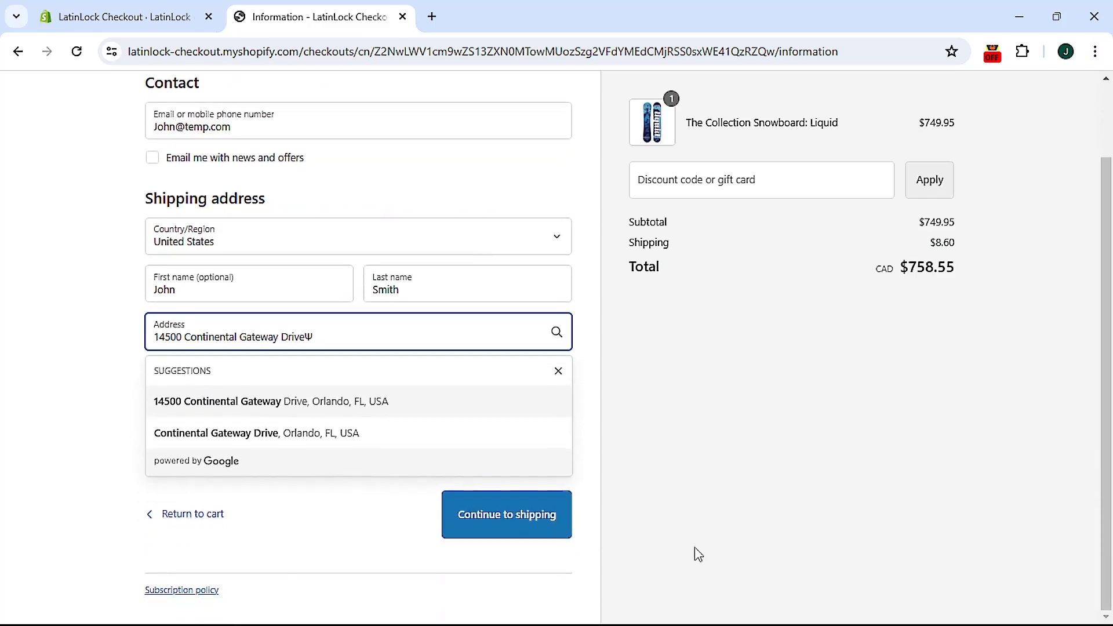
{"action": "left_click", "coordinate": [503, 518]}
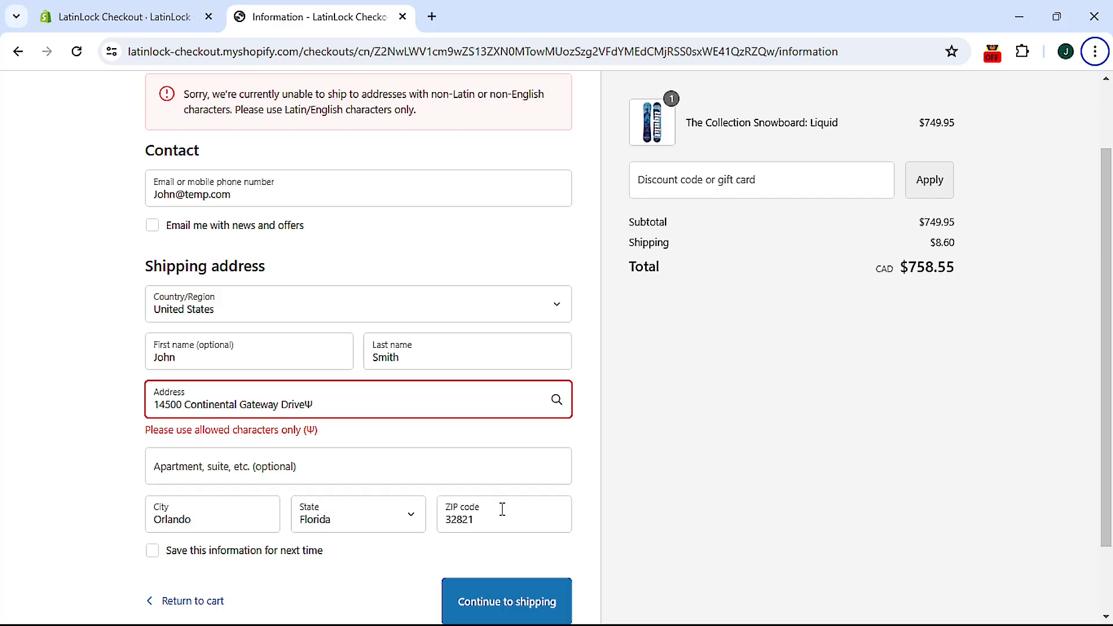
{"action": "scroll", "coordinate": [719, 455], "scroll_direction": "up", "scroll_amount": 2}
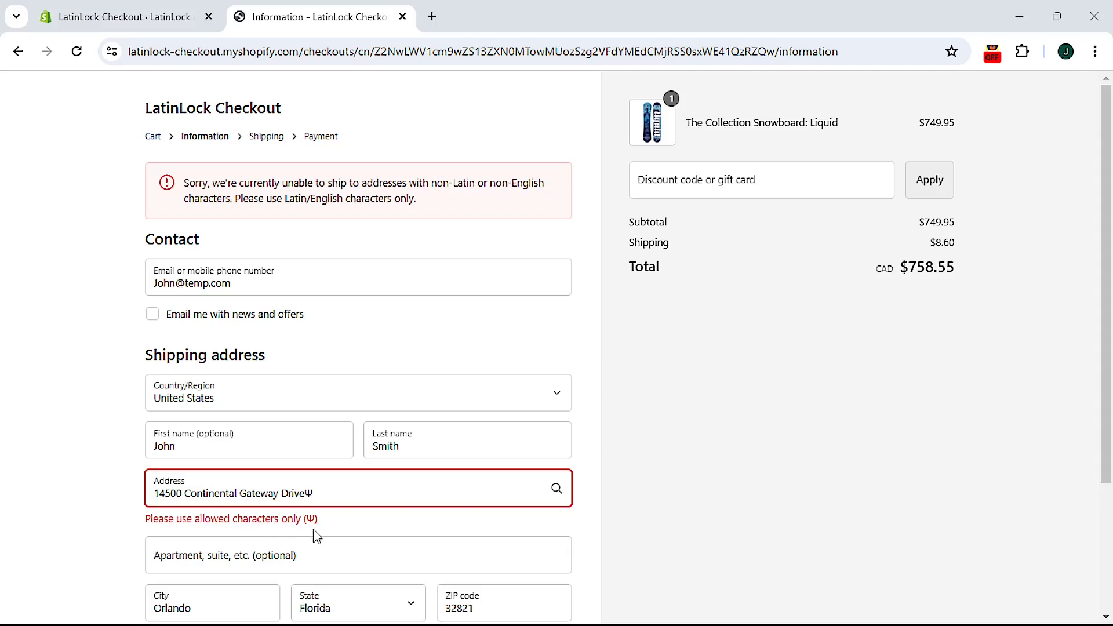
{"action": "scroll", "coordinate": [314, 531], "scroll_direction": "down", "scroll_amount": 3}
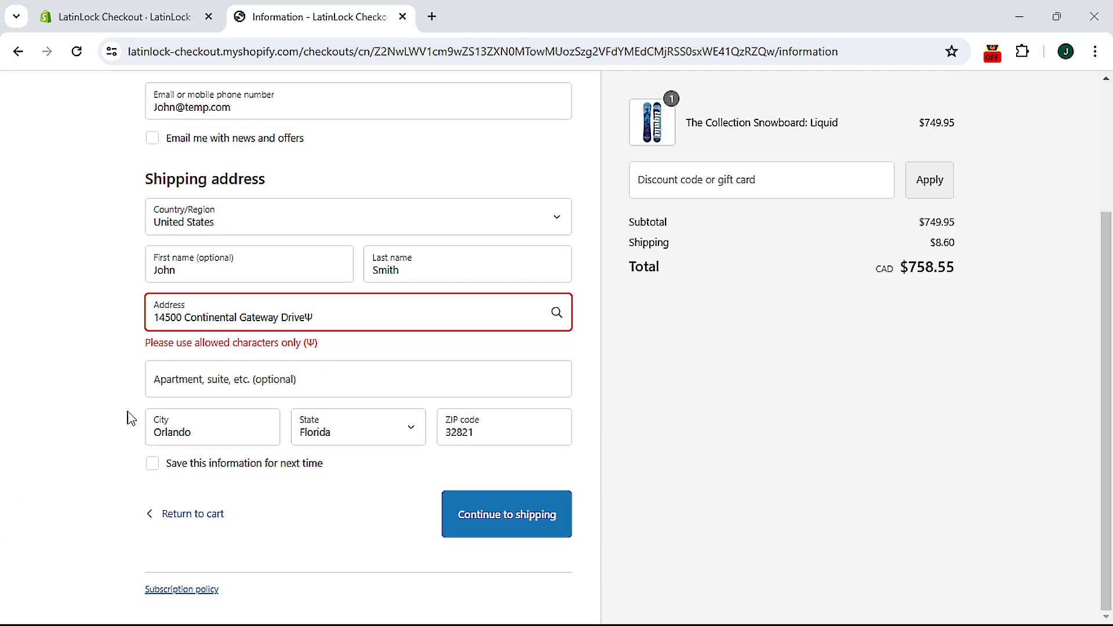
Step: Add ś to the apartment and city fields, keeping Florida as state, and try continuing
{"action": "left_click", "coordinate": [224, 383]}
{"action": "type", "text": "ś"}
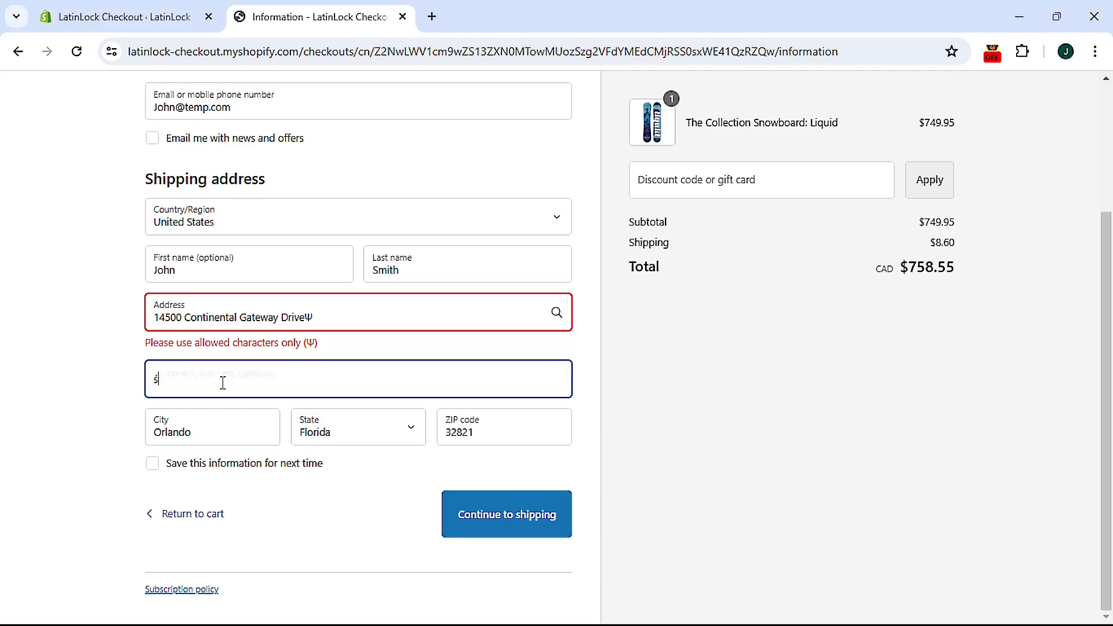
{"action": "left_click", "coordinate": [208, 431]}
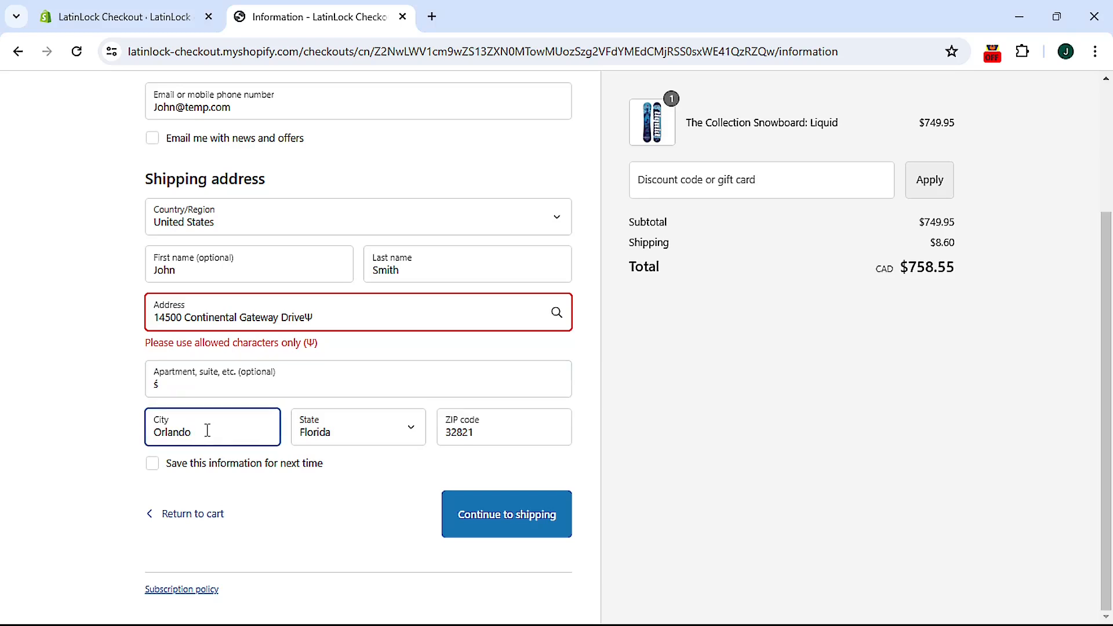
{"action": "left_click", "coordinate": [472, 524]}
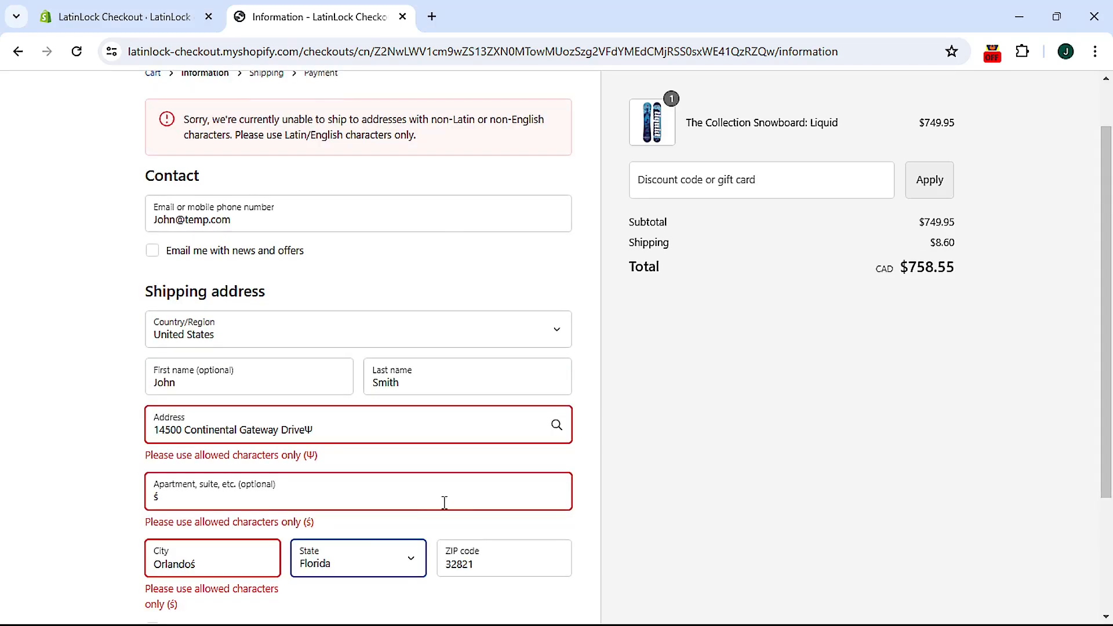
{"action": "left_click", "coordinate": [347, 566]}
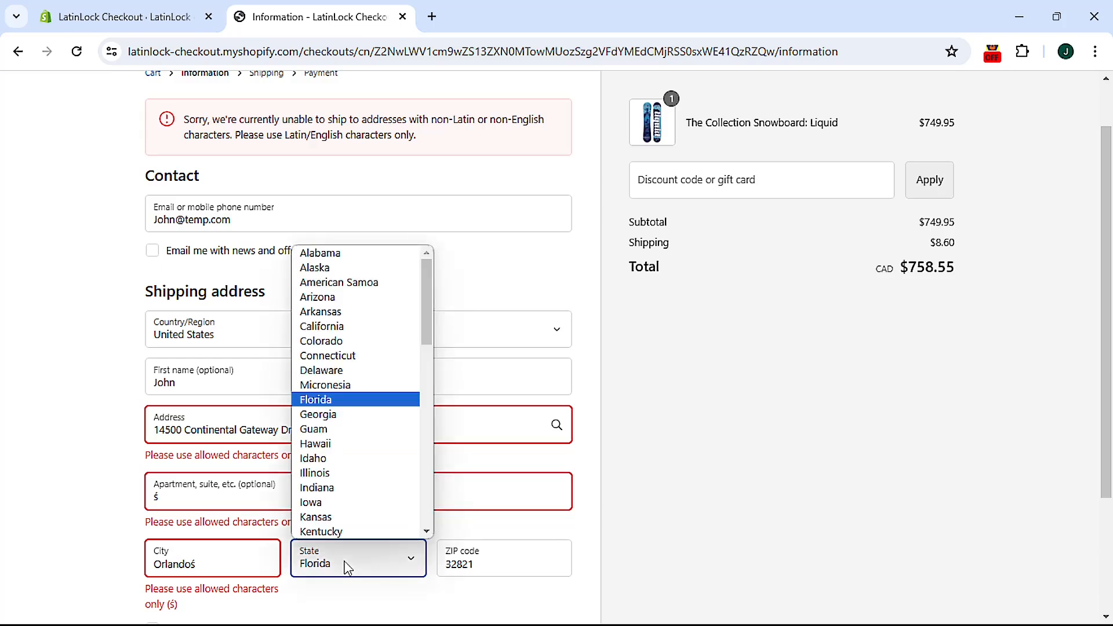
{"action": "left_click", "coordinate": [347, 566]}
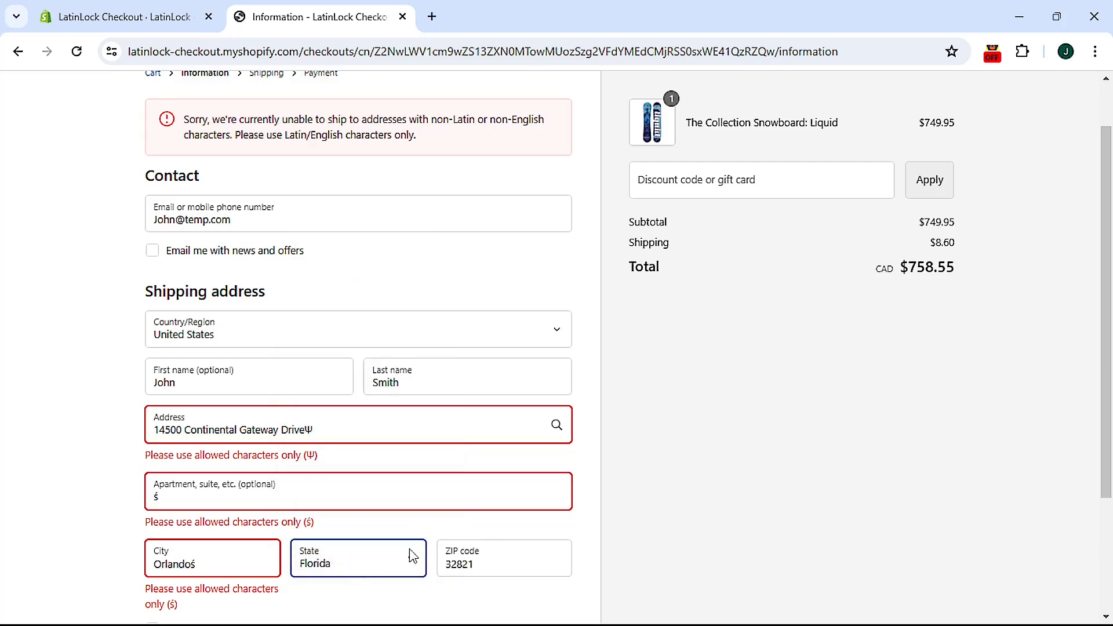
{"action": "left_click", "coordinate": [485, 572]}
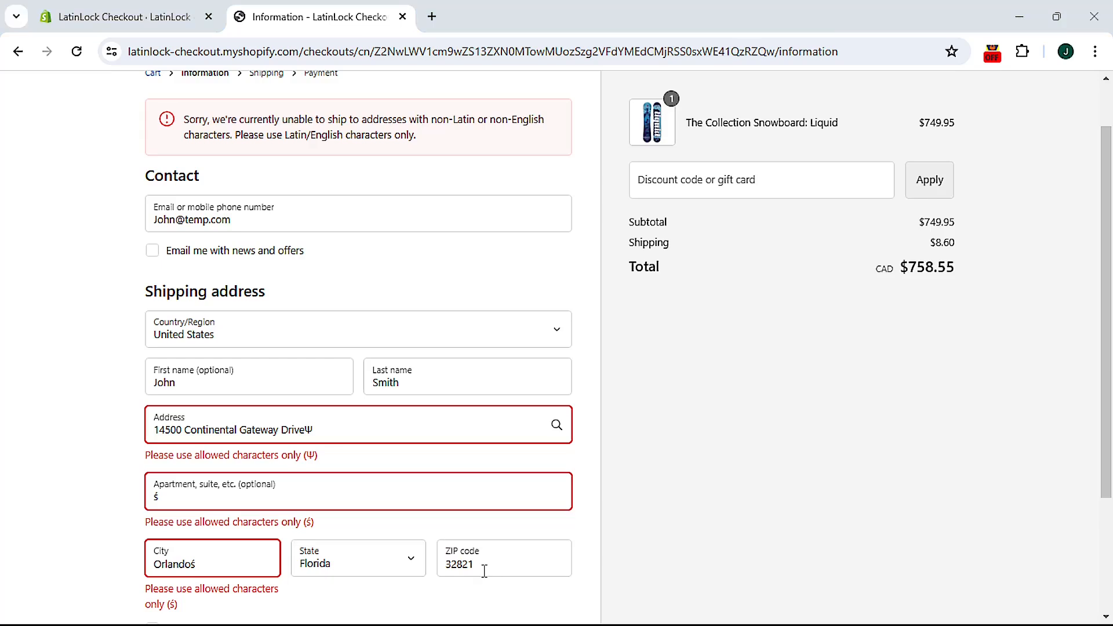
Step: Delete ś from city and apartment and Ψ from the address, then continue to shipping
{"action": "left_click", "coordinate": [240, 563]}
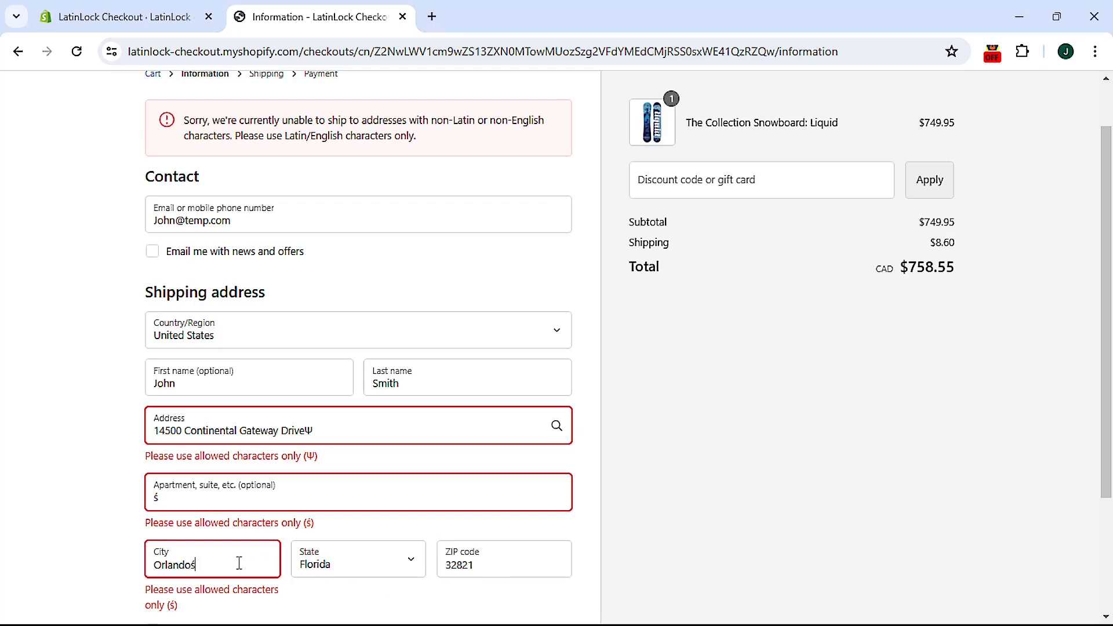
{"action": "key", "text": "BackSpace"}
{"action": "left_click", "coordinate": [196, 502]}
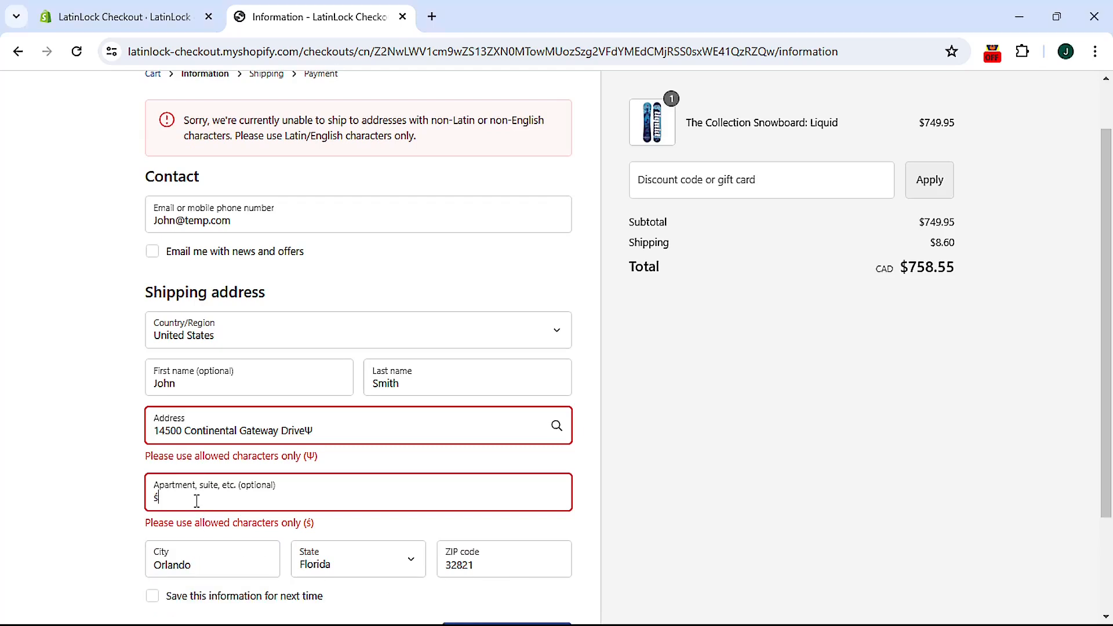
{"action": "key", "text": "BackSpace"}
{"action": "left_click", "coordinate": [334, 434]}
{"action": "key", "text": "BackSpace"}
{"action": "scroll", "coordinate": [510, 522], "scroll_direction": "down", "scroll_amount": 2}
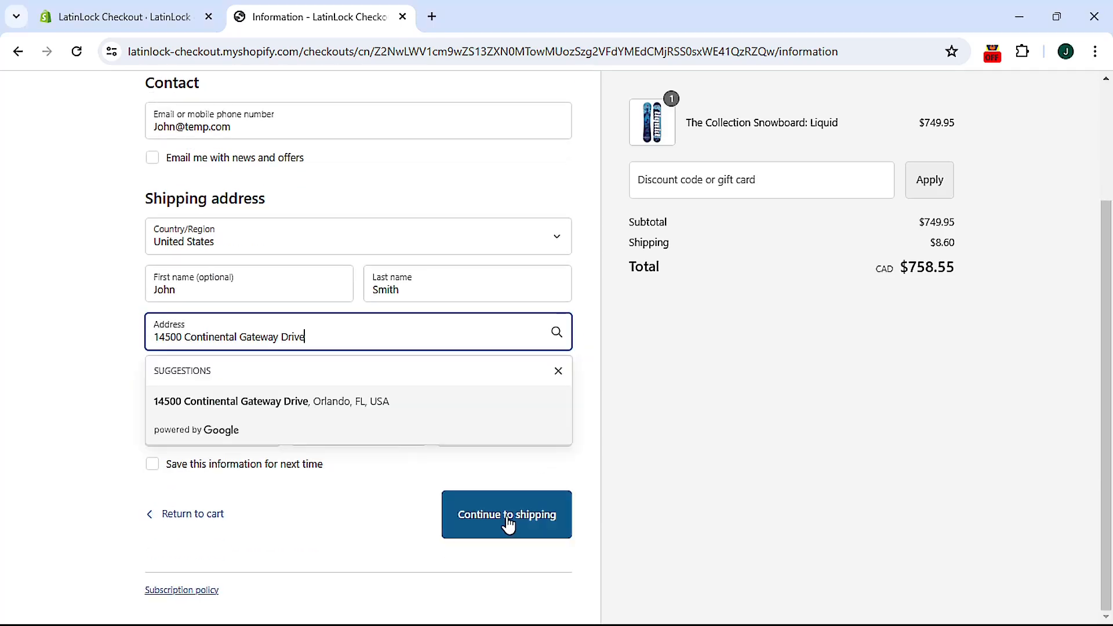
{"action": "left_click", "coordinate": [509, 522]}
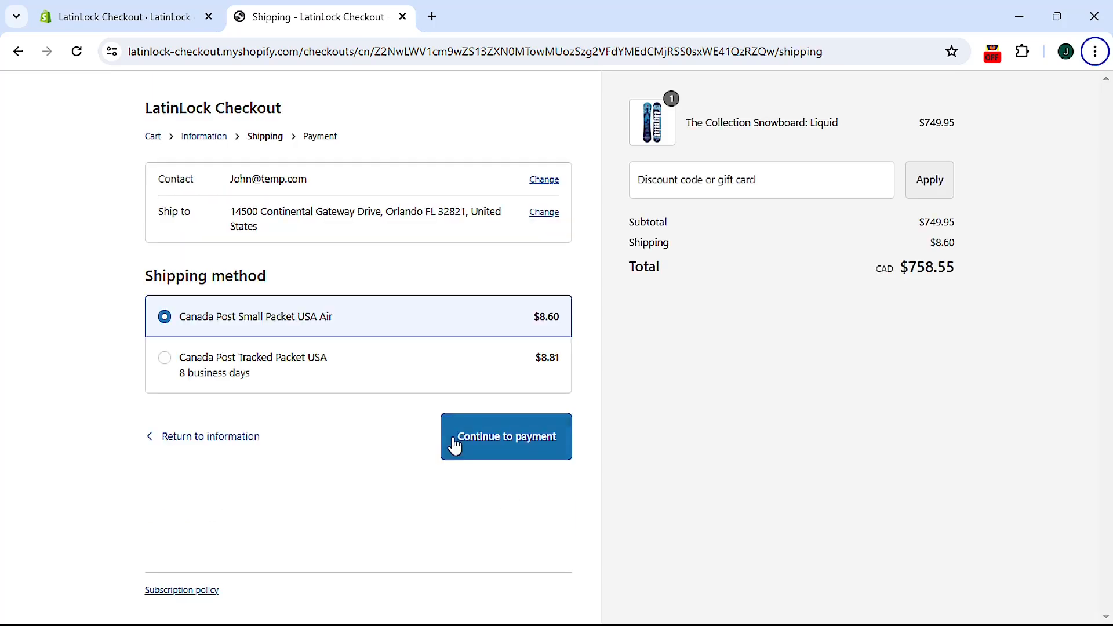
{"action": "left_click_drag", "start_coordinate": [268, 228], "coordinate": [233, 212]}
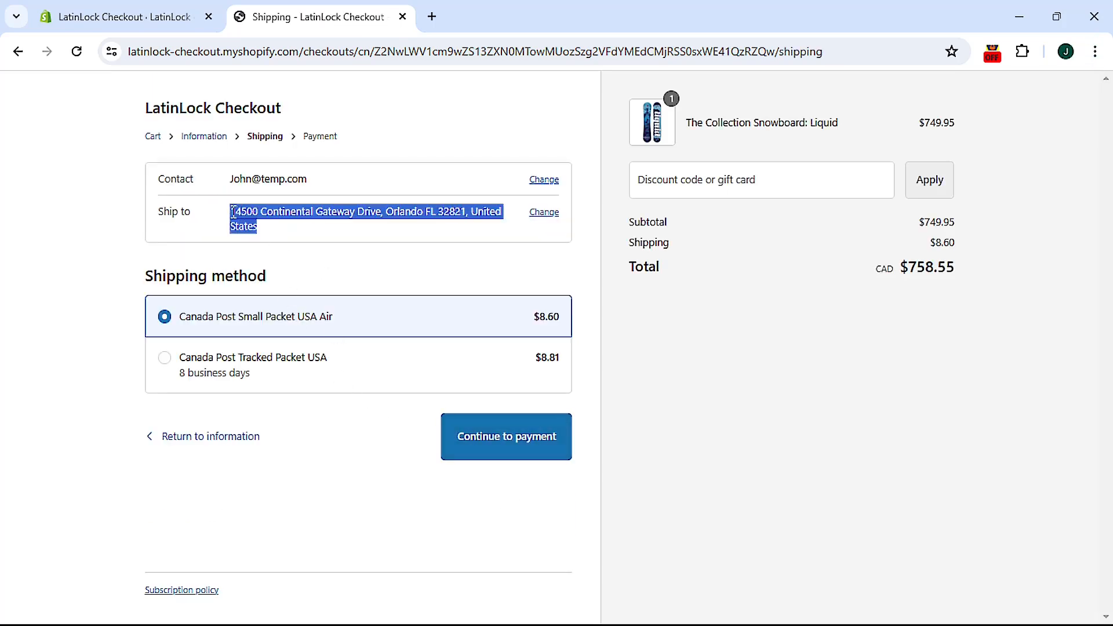
{"action": "left_click", "coordinate": [357, 233]}
{"action": "key", "text": "F10"}
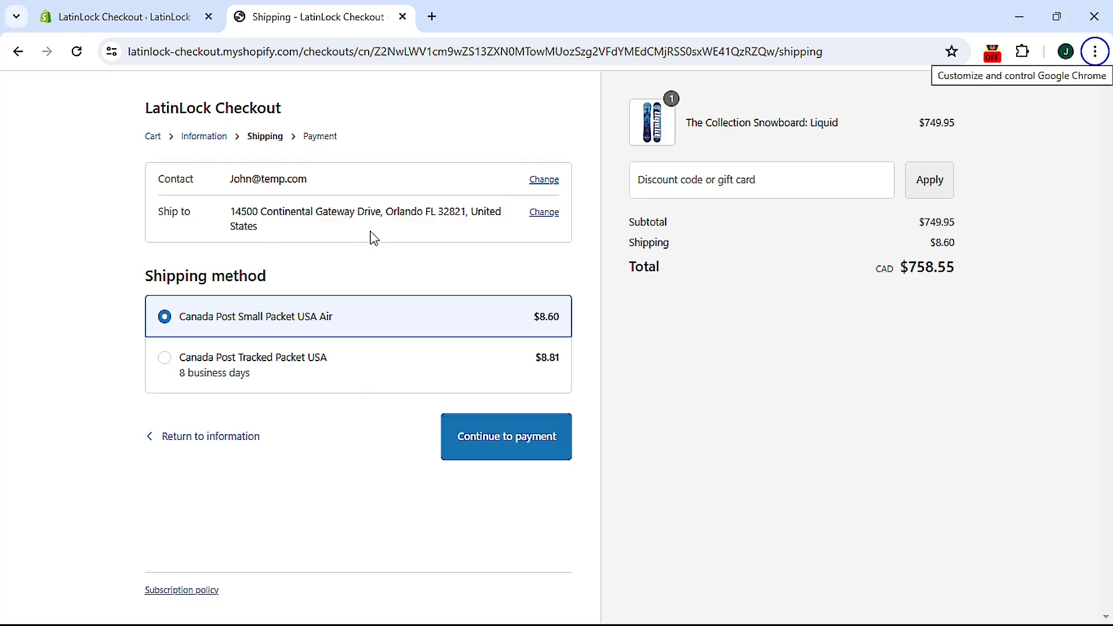
Step: Open LatinLock's Custom Settings and locate the Top Banner Text and Field-Specific Text settings
{"action": "left_click", "coordinate": [165, 17]}
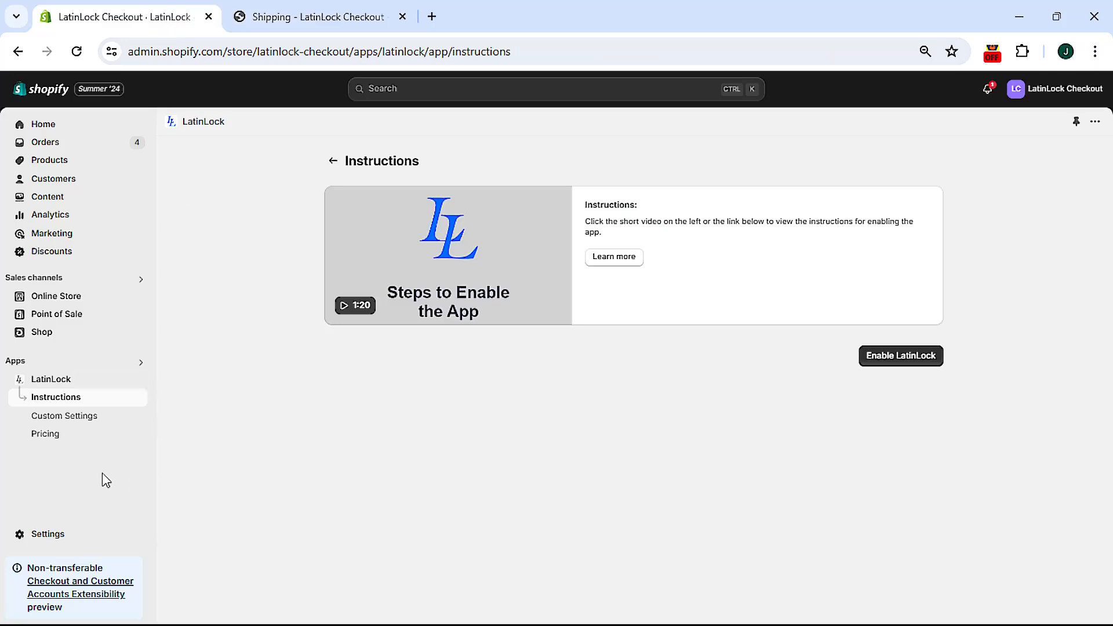
{"action": "left_click", "coordinate": [49, 423]}
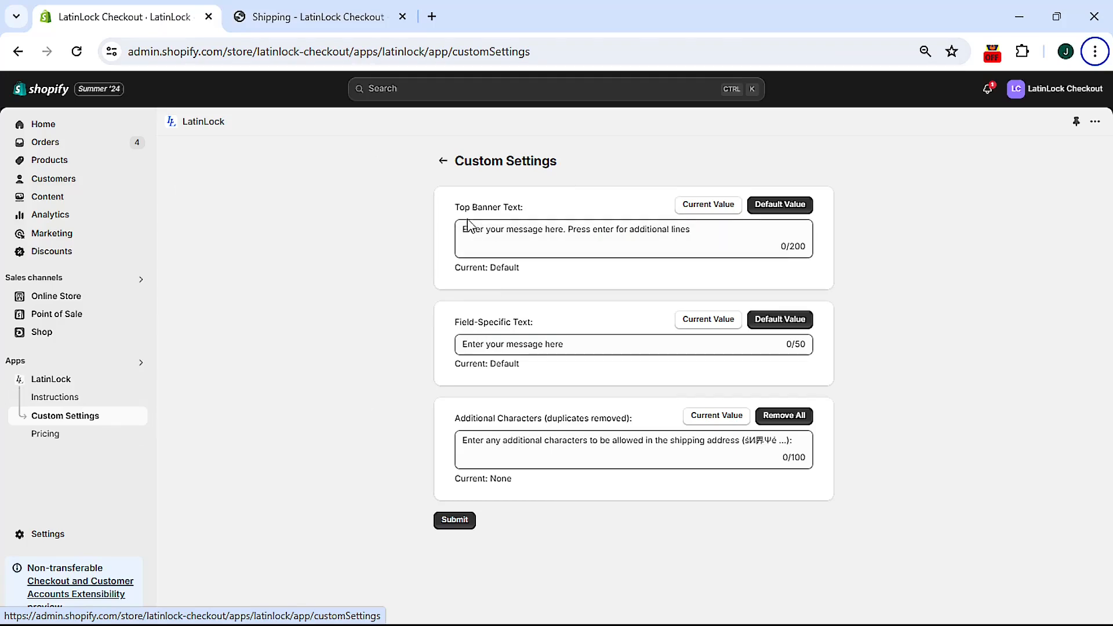
{"action": "left_click_drag", "start_coordinate": [466, 207], "coordinate": [525, 209]}
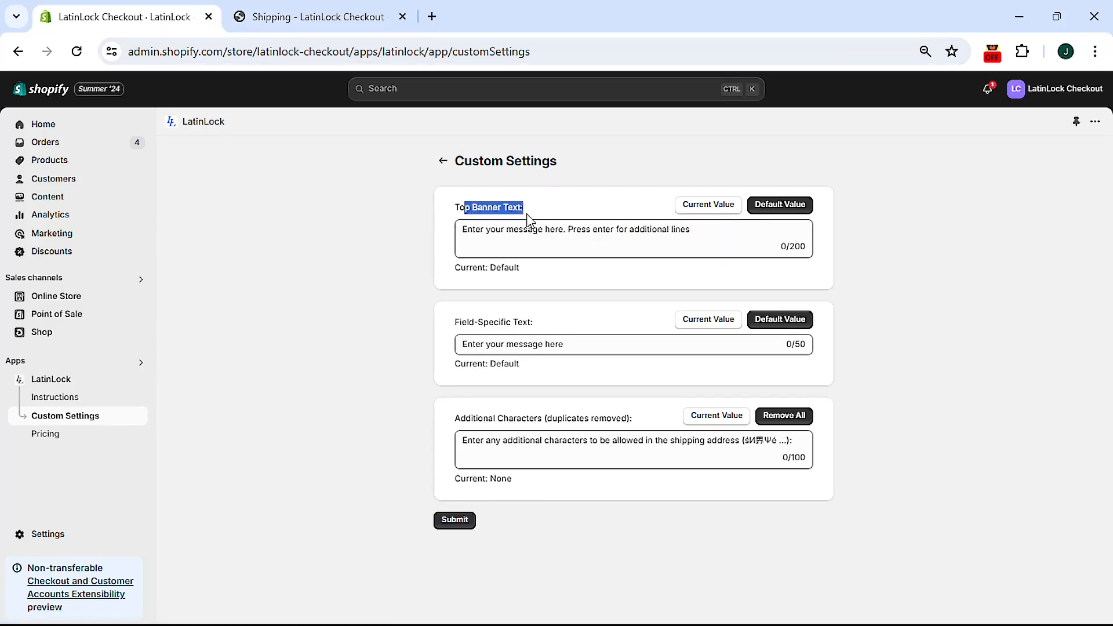
{"action": "left_click_drag", "start_coordinate": [455, 322], "coordinate": [528, 326]}
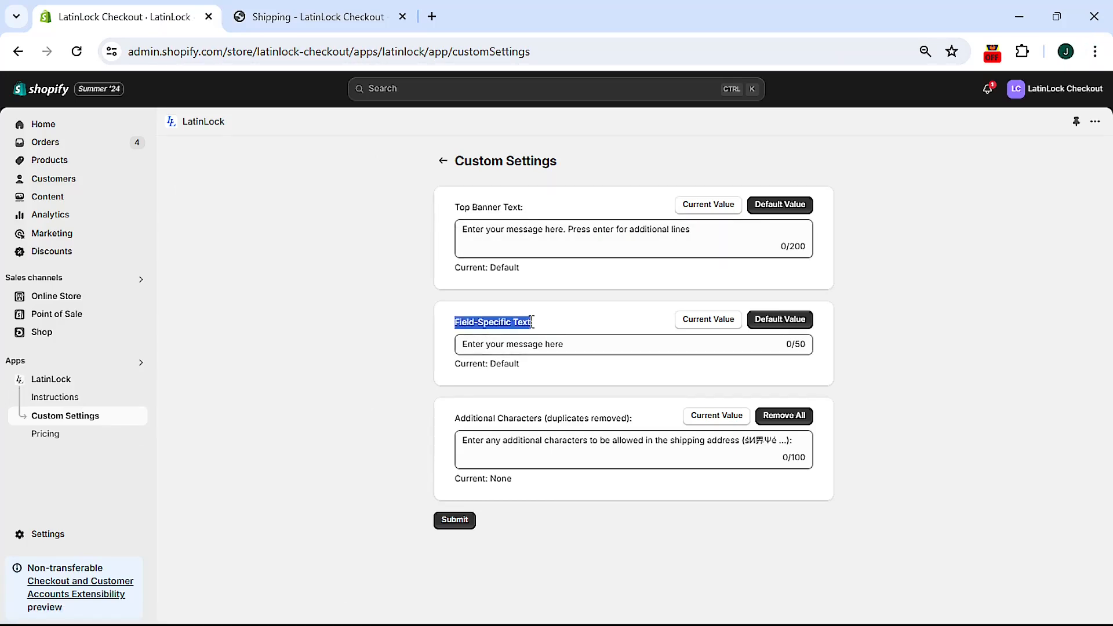
{"action": "left_click", "coordinate": [565, 318]}
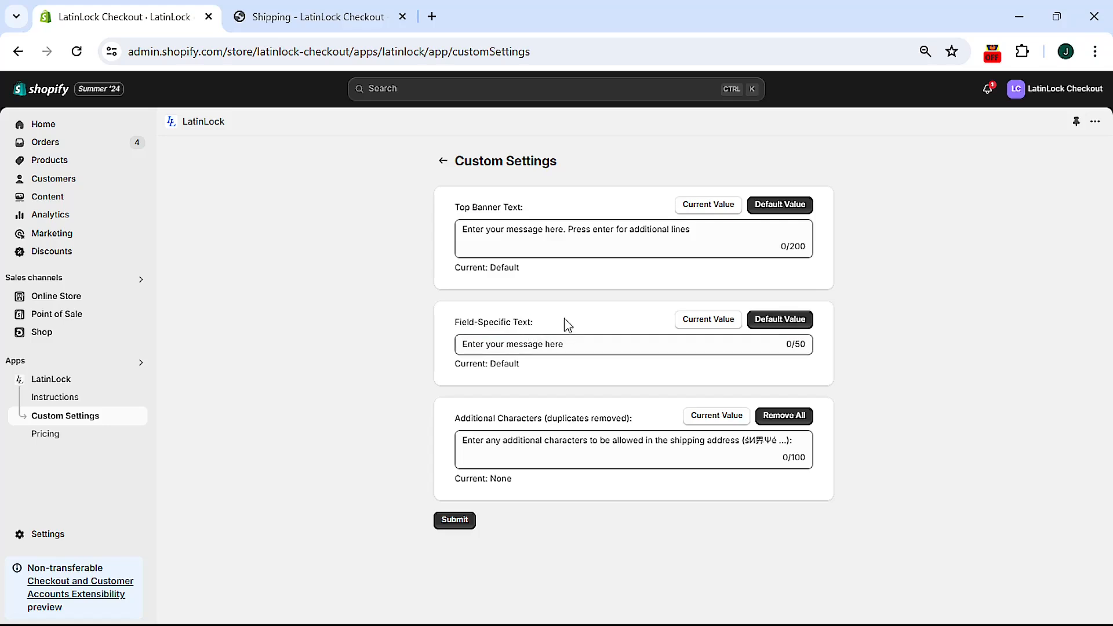
{"action": "key", "text": "alt"}
Step: Enter 'Custom banner message' and 'Custom field-specific message' and submit the settings
{"action": "left_click", "coordinate": [521, 228]}
{"action": "type", "text": "Custom ba"}
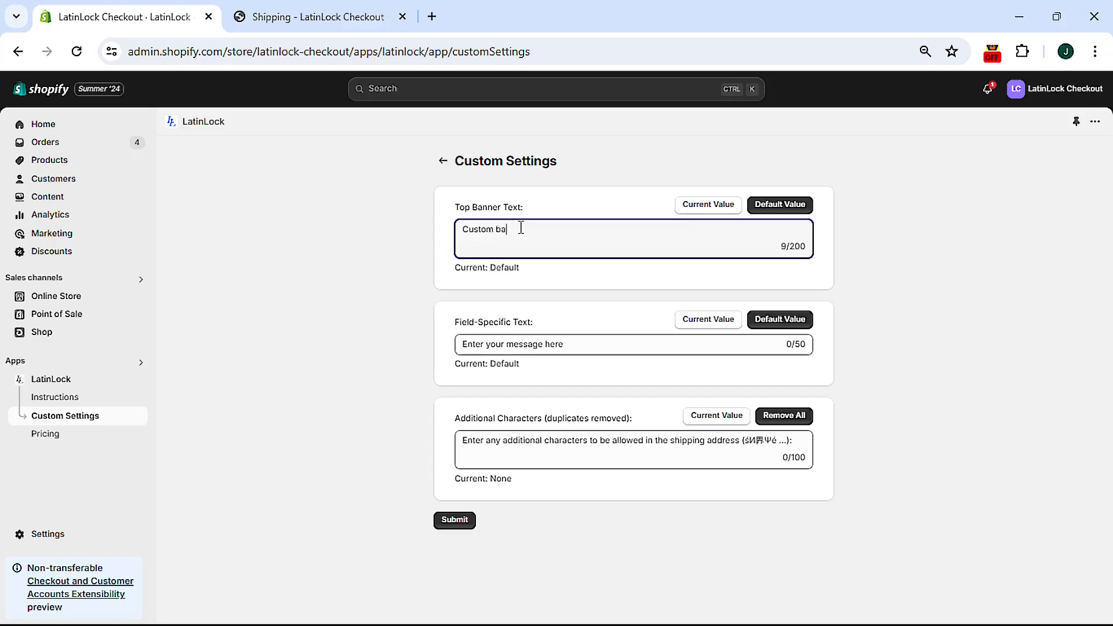
{"action": "type", "text": "nner message"}
{"action": "left_click", "coordinate": [567, 342]}
{"action": "type", "text": "Custom field-specific message"}
{"action": "key", "text": "alt"}
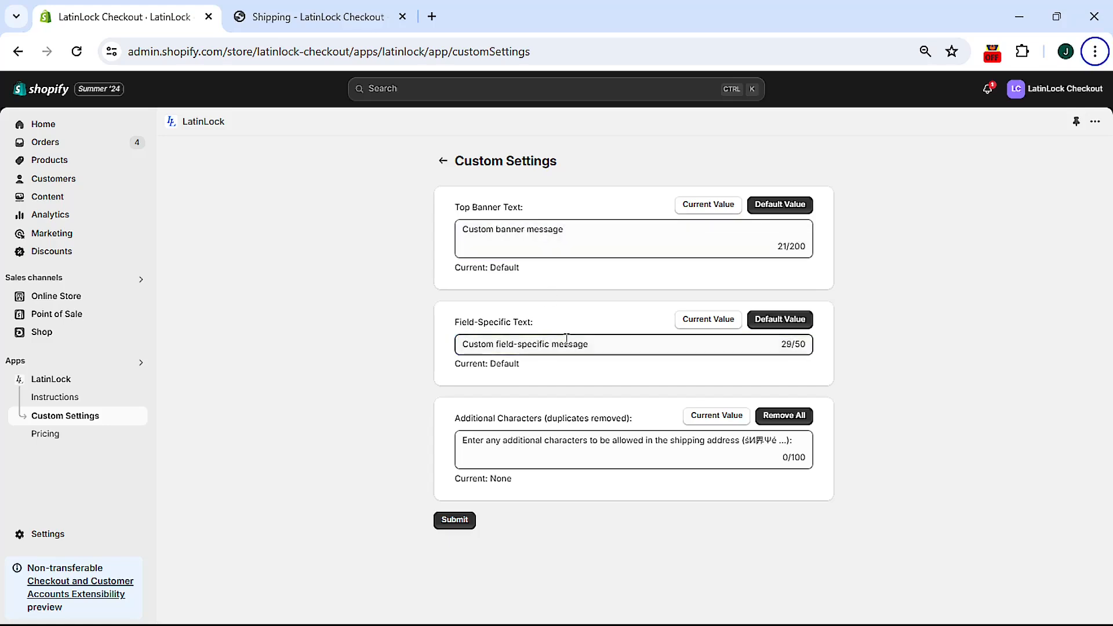
{"action": "left_click", "coordinate": [449, 521]}
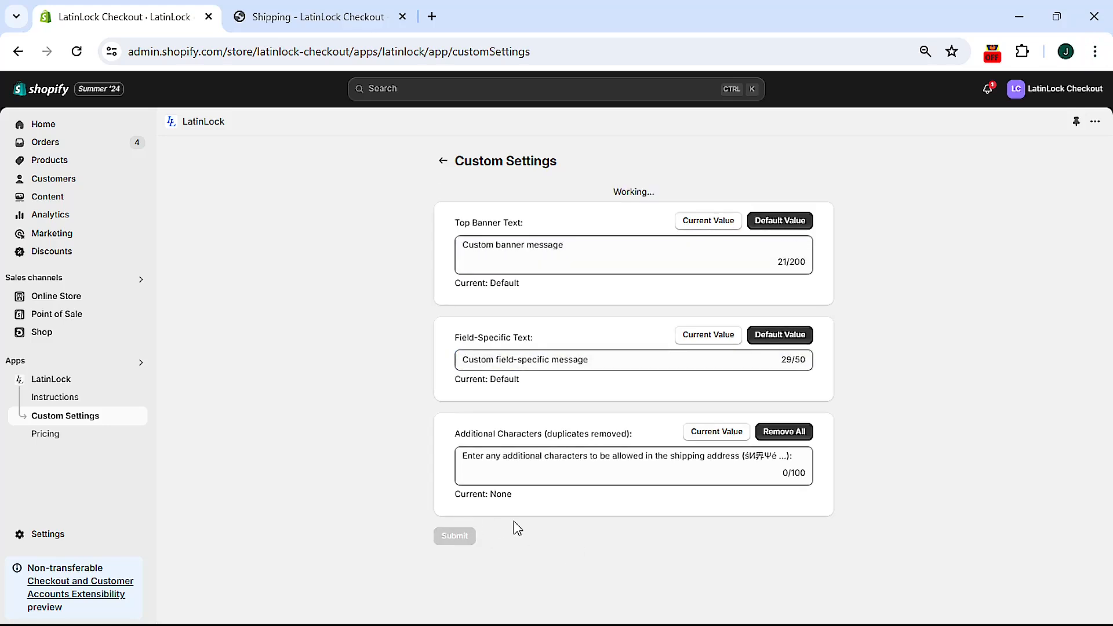
{"action": "key", "text": "alt"}
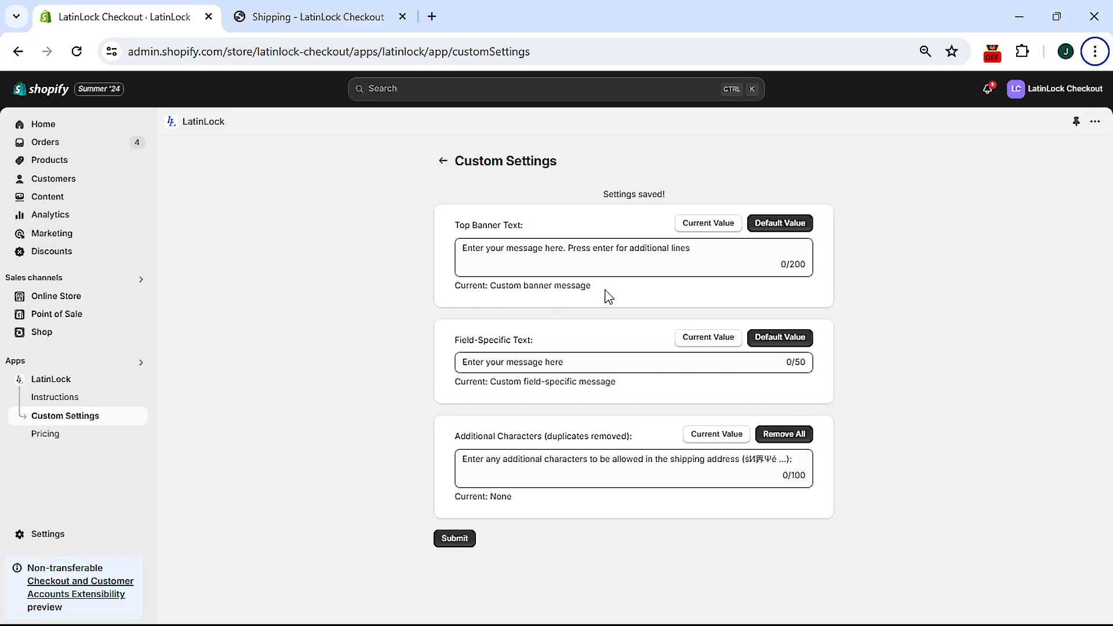
{"action": "left_click_drag", "start_coordinate": [601, 291], "coordinate": [450, 297]}
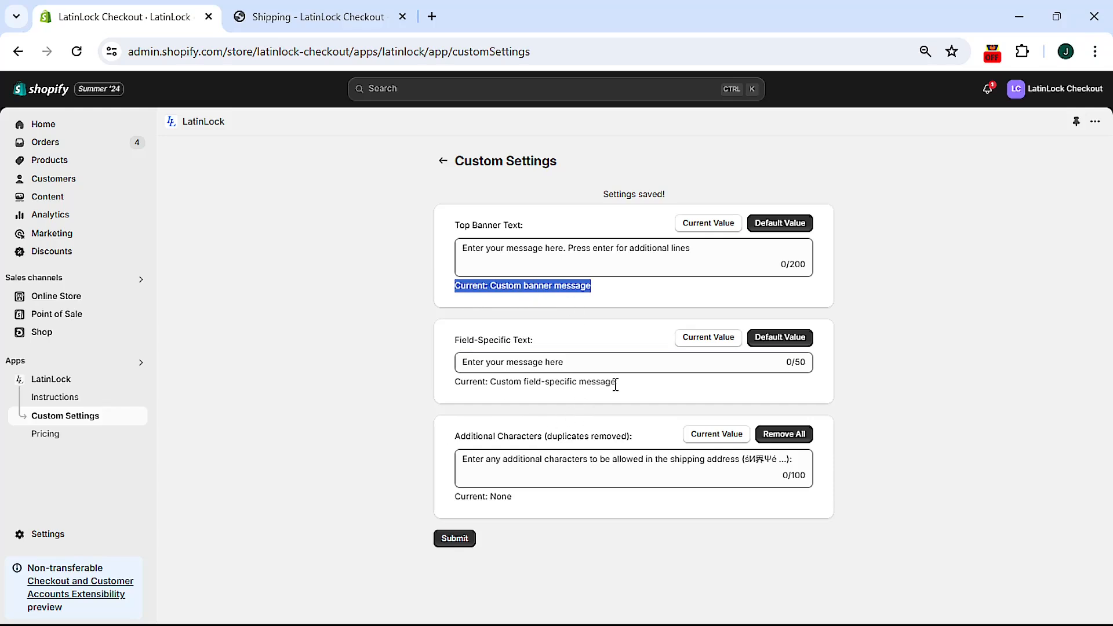
{"action": "left_click_drag", "start_coordinate": [615, 383], "coordinate": [456, 383]}
{"action": "left_click", "coordinate": [450, 405]}
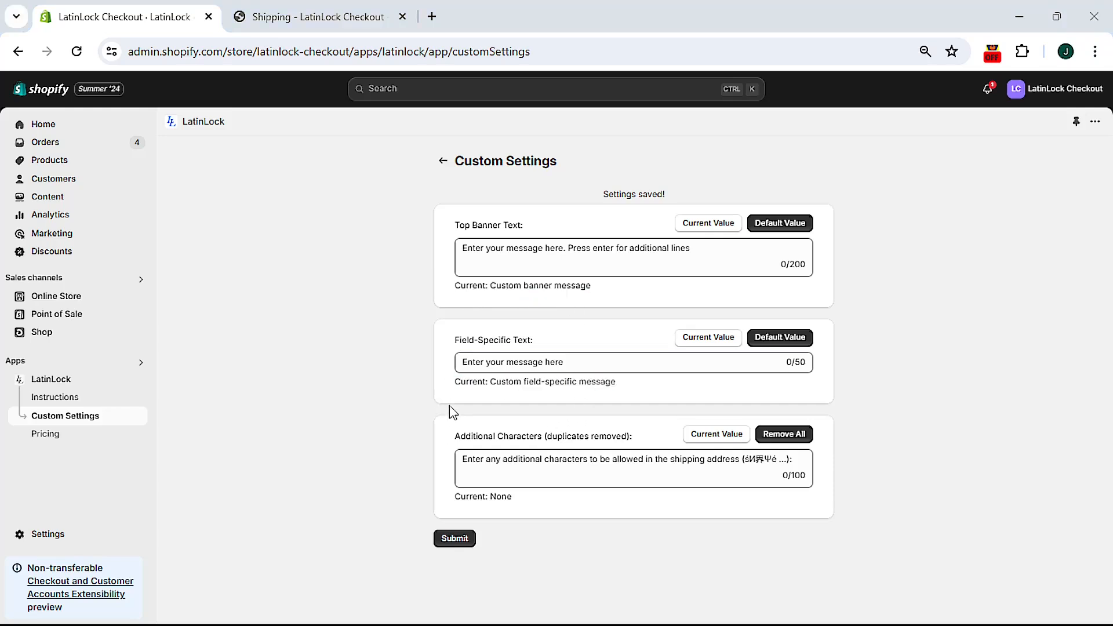
{"action": "left_click", "coordinate": [322, 16]}
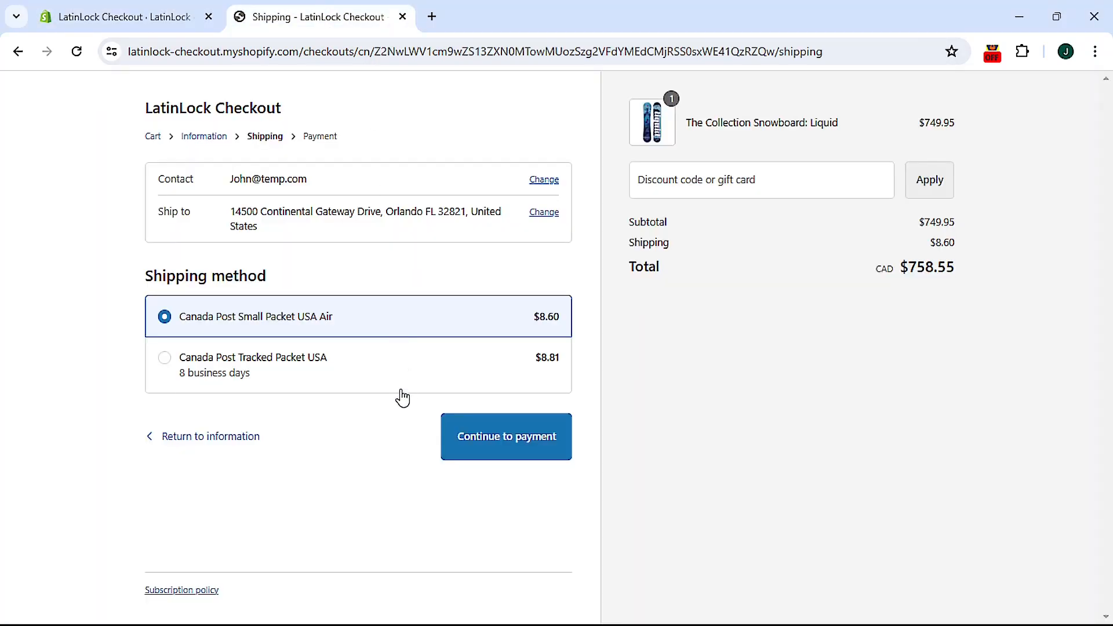
Step: Append 世 to the checkout address and submit, revealing both custom LatinLock error messages
{"action": "left_click", "coordinate": [234, 437]}
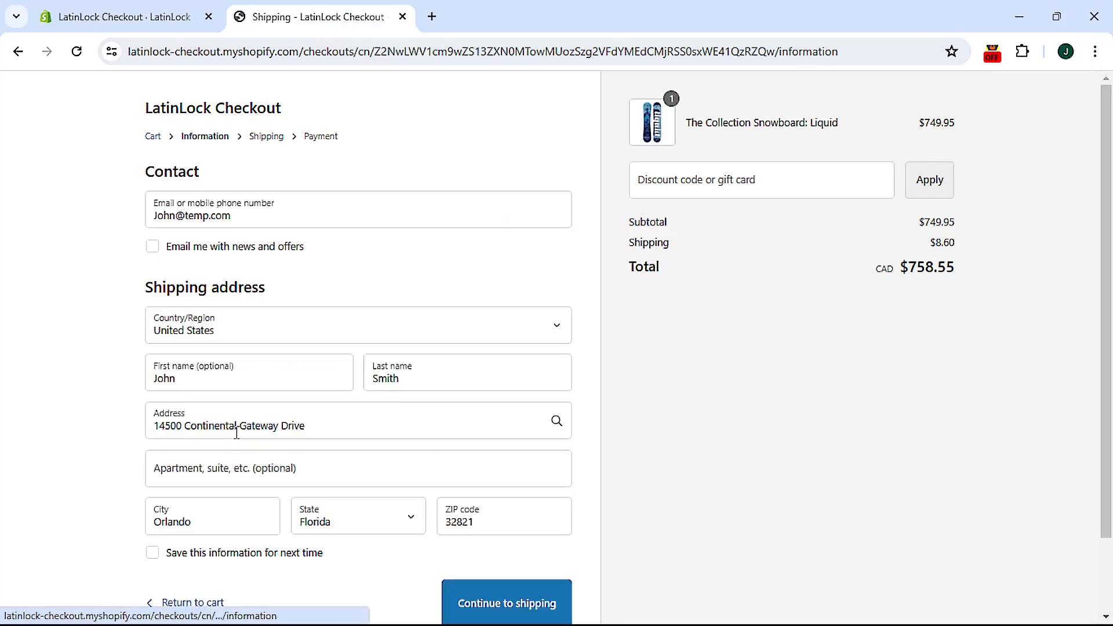
{"action": "left_click", "coordinate": [344, 429]}
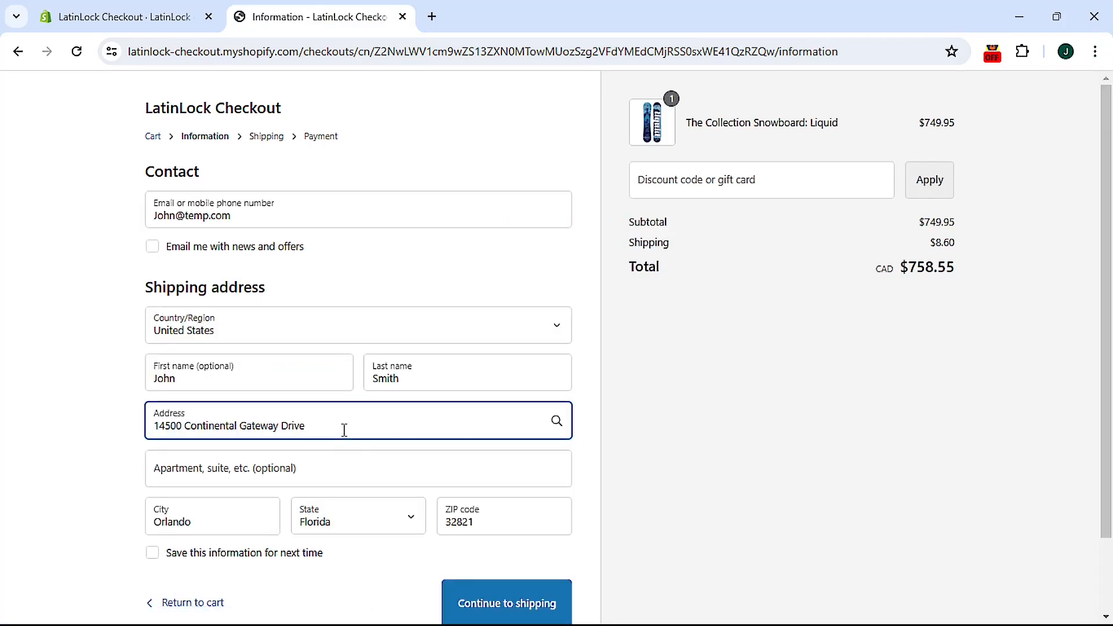
{"action": "type", "text": "世"}
{"action": "left_click", "coordinate": [745, 484]}
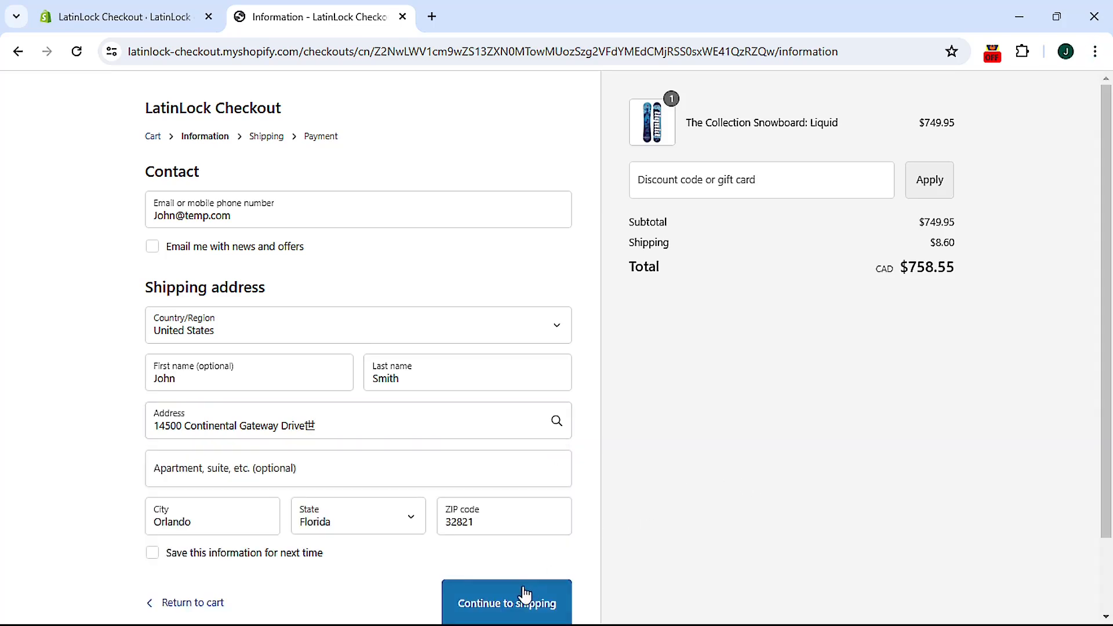
{"action": "left_click", "coordinate": [509, 606]}
{"action": "left_click_drag", "start_coordinate": [313, 183], "coordinate": [169, 184]}
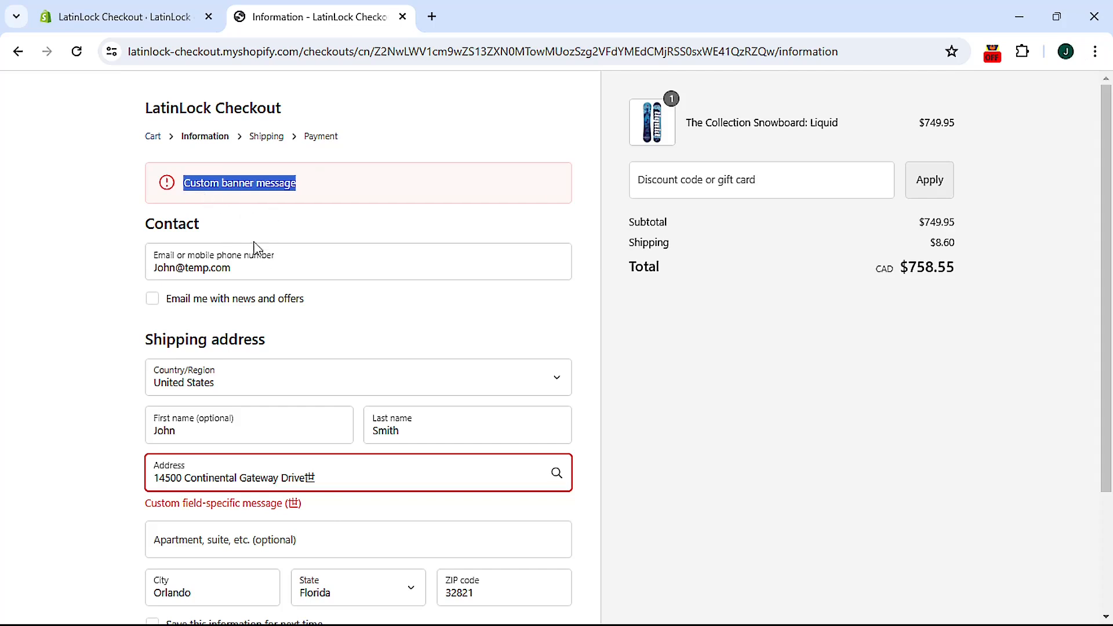
{"action": "left_click_drag", "start_coordinate": [144, 504], "coordinate": [311, 508]}
{"action": "left_click", "coordinate": [429, 518]}
{"action": "key", "text": "alt"}
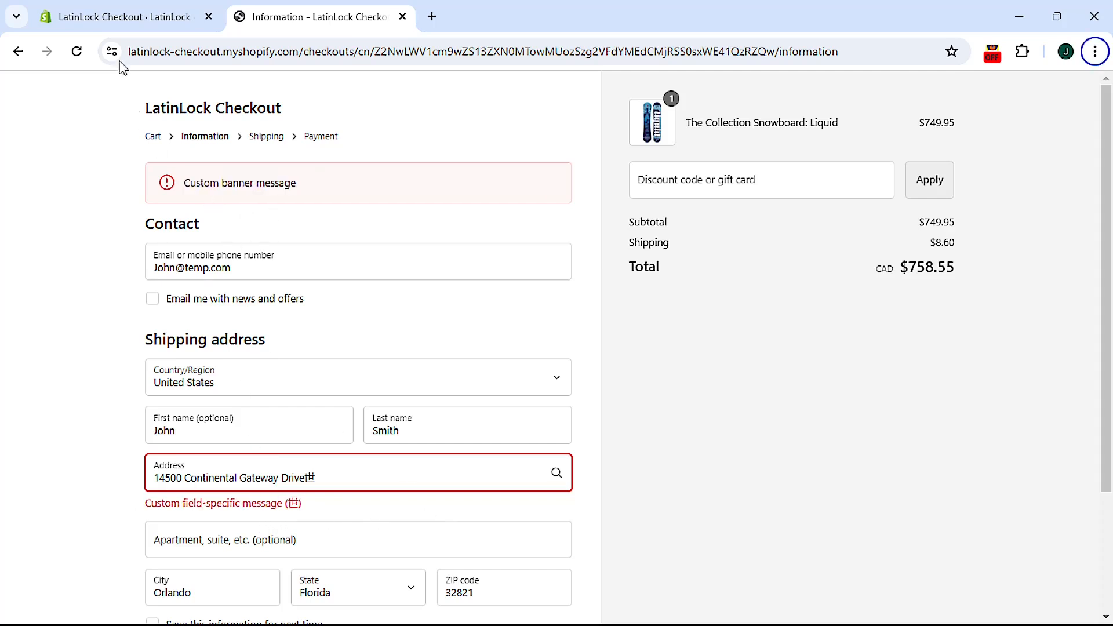
{"action": "left_click", "coordinate": [144, 15]}
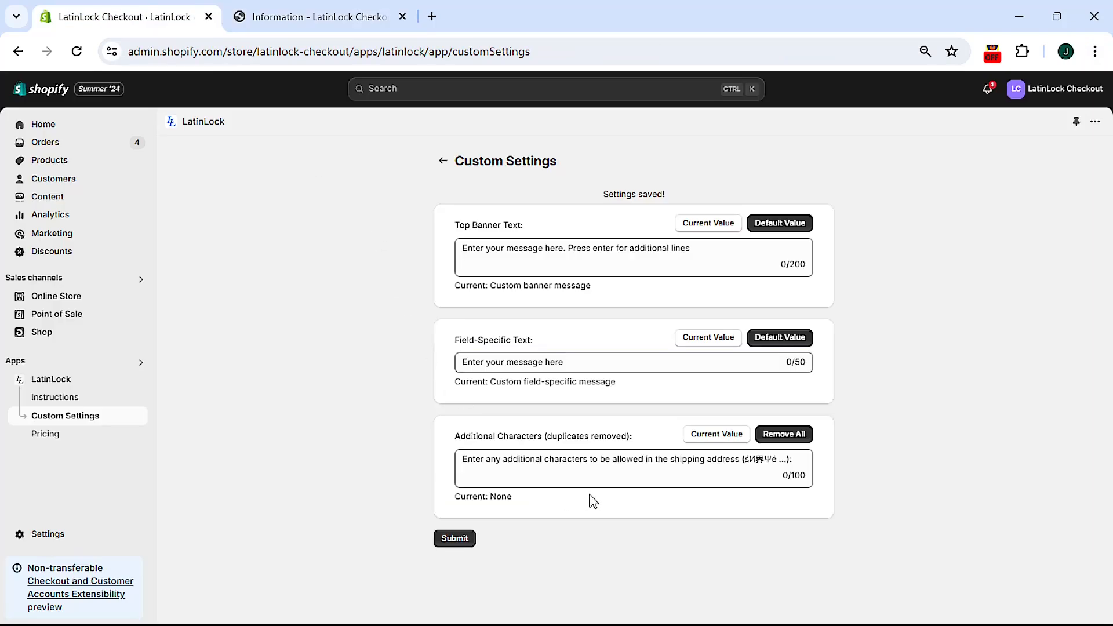
Step: Preview the Default Value for both message boxes, then restore each to its Current Value
{"action": "left_click", "coordinate": [779, 225]}
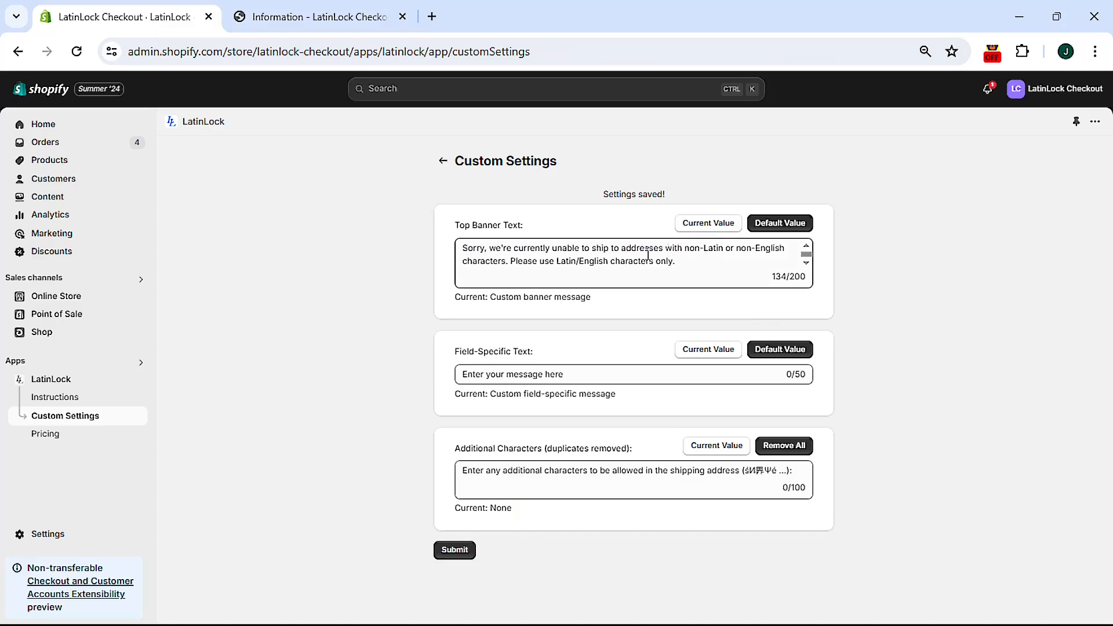
{"action": "left_click", "coordinate": [780, 350]}
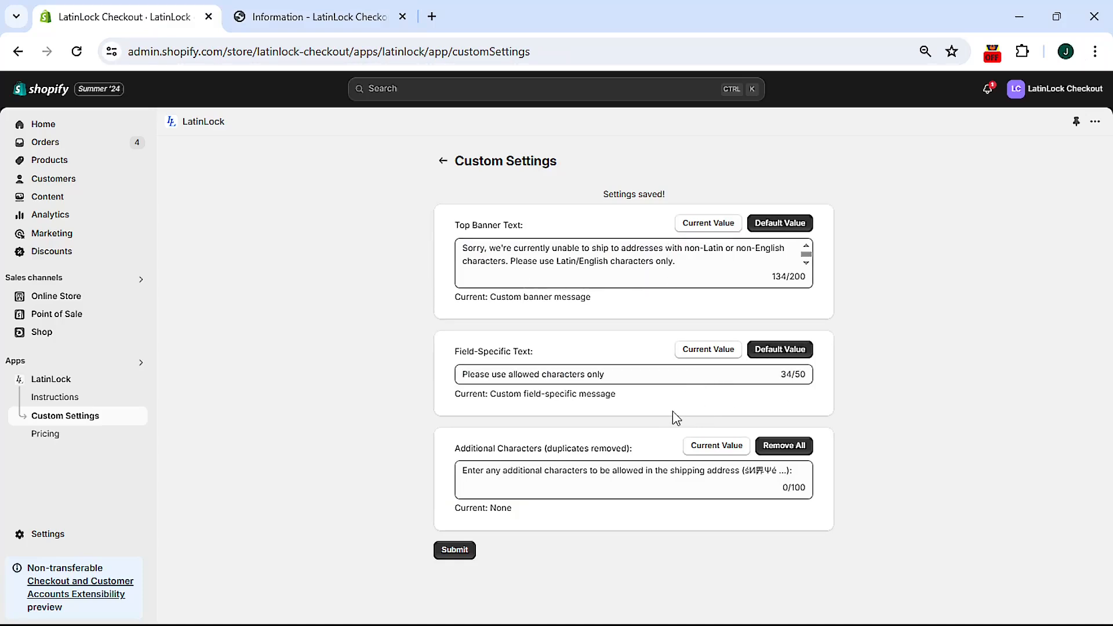
{"action": "left_click", "coordinate": [718, 231]}
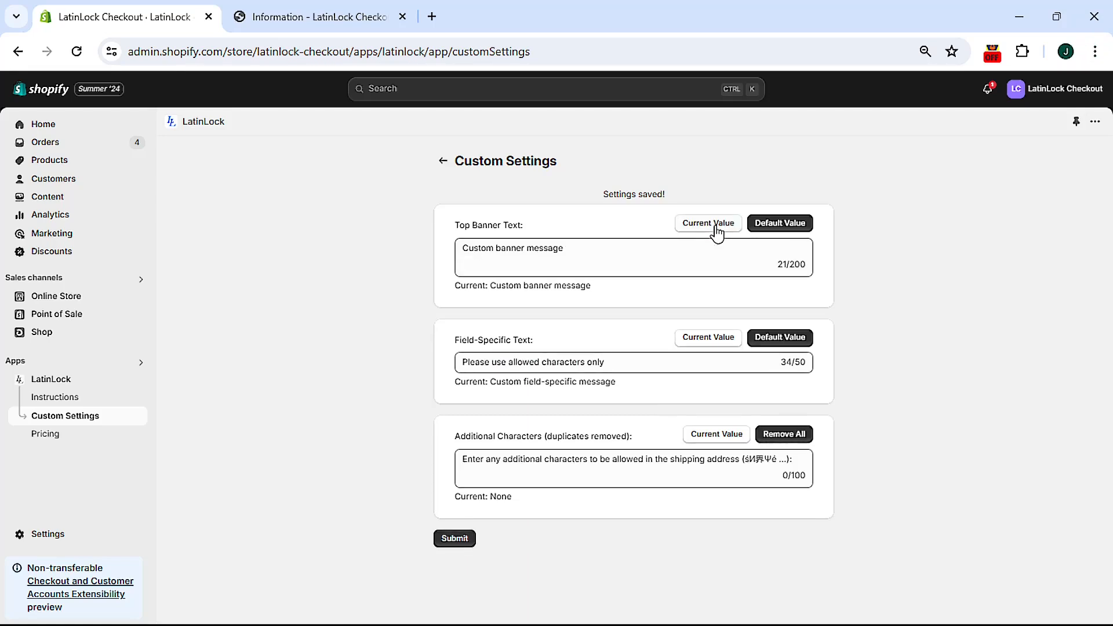
{"action": "left_click", "coordinate": [718, 343]}
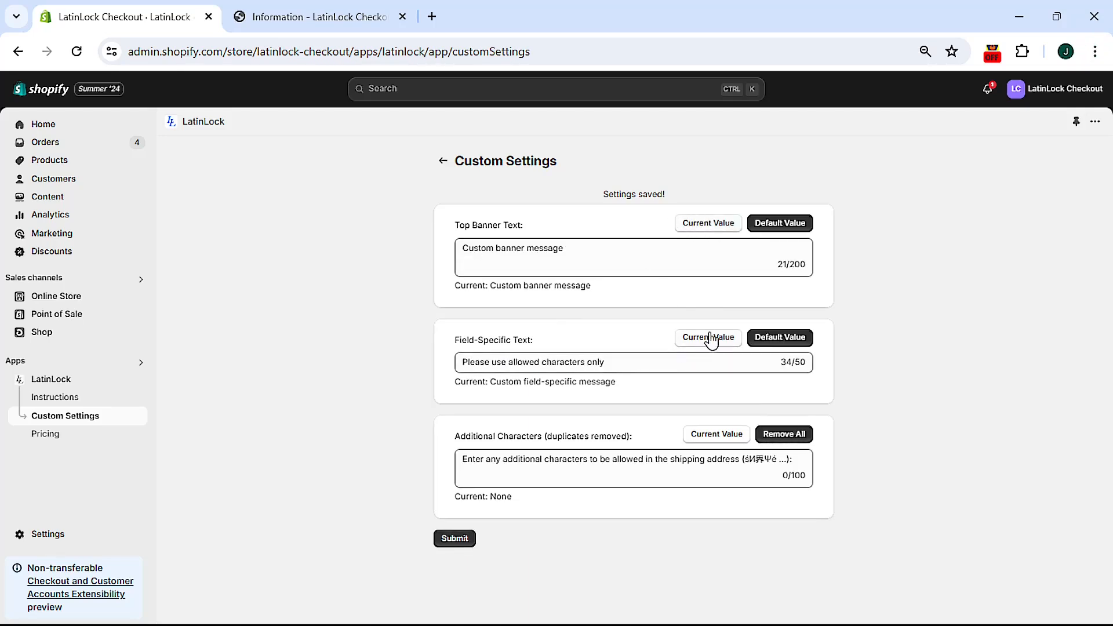
{"action": "left_click", "coordinate": [711, 338]}
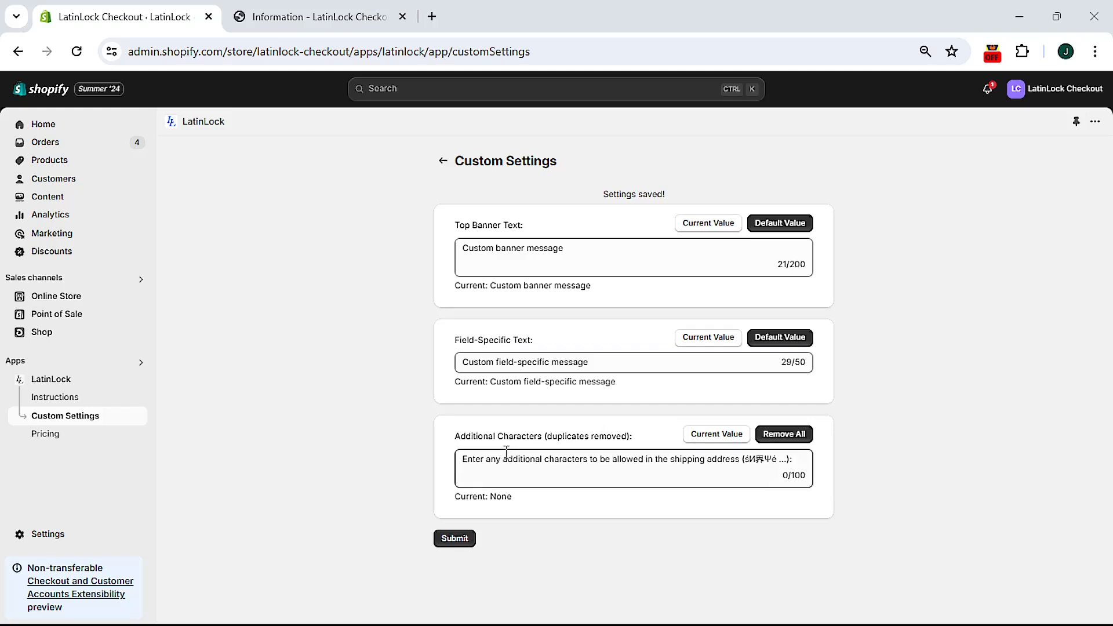
Step: Enter Ψ in Additional Characters and submit the LatinLock settings
{"action": "left_click", "coordinate": [512, 460]}
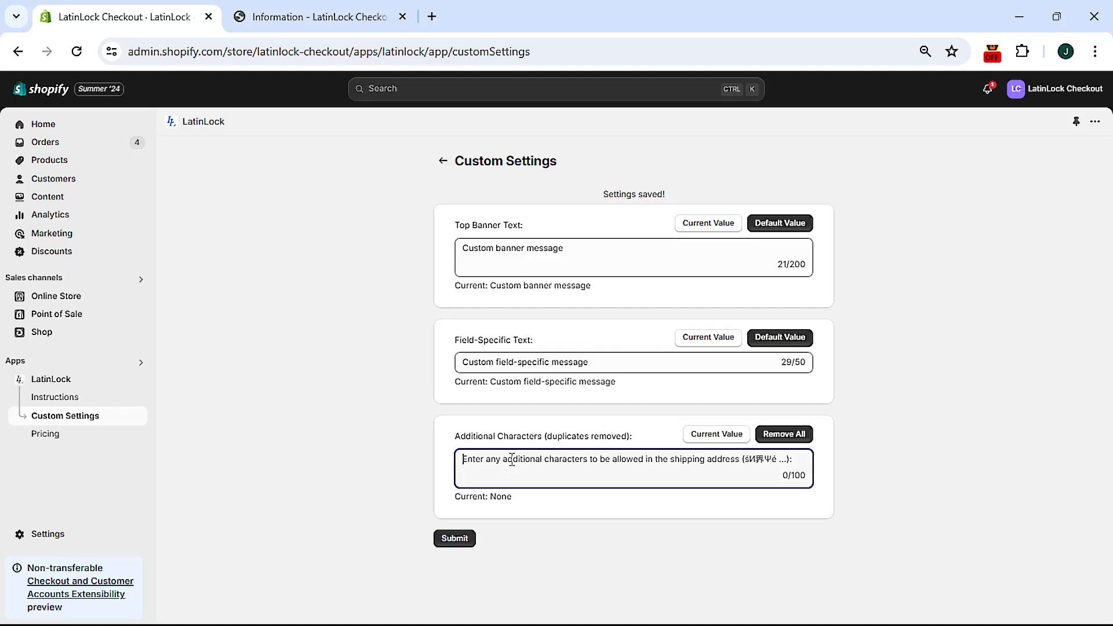
{"action": "type", "text": "Ψ"}
{"action": "key", "text": "alt"}
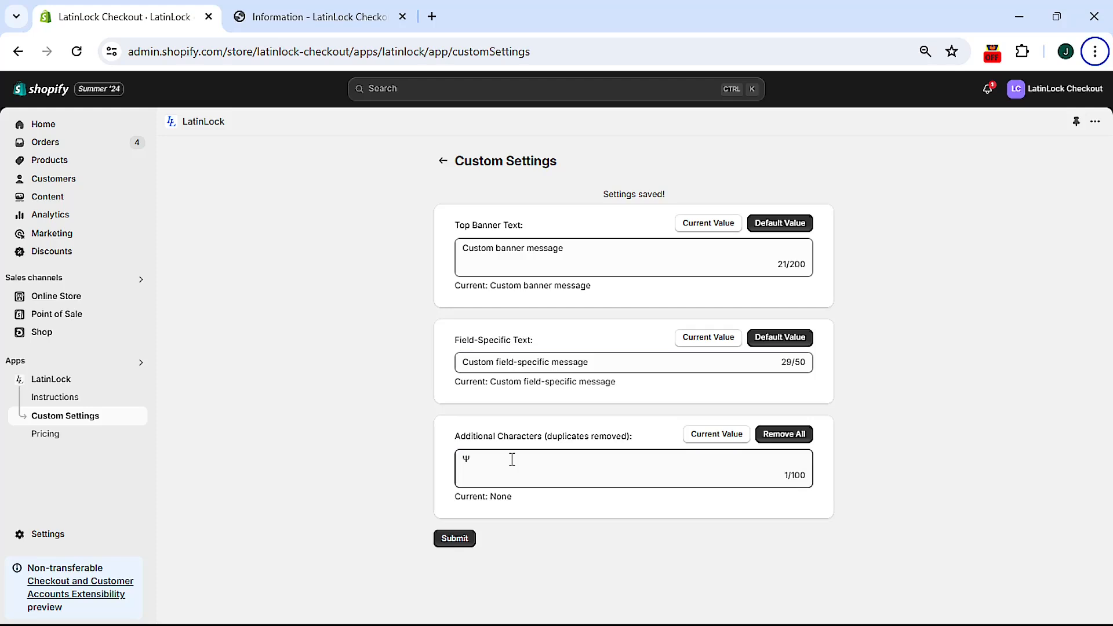
{"action": "left_click", "coordinate": [455, 539]}
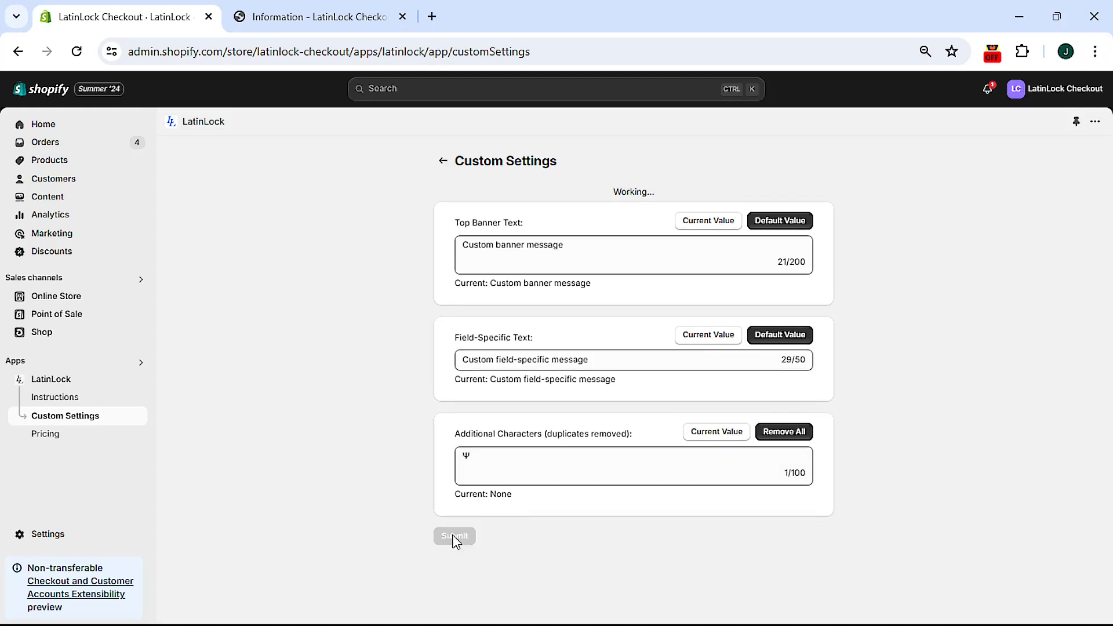
{"action": "key", "text": "alt"}
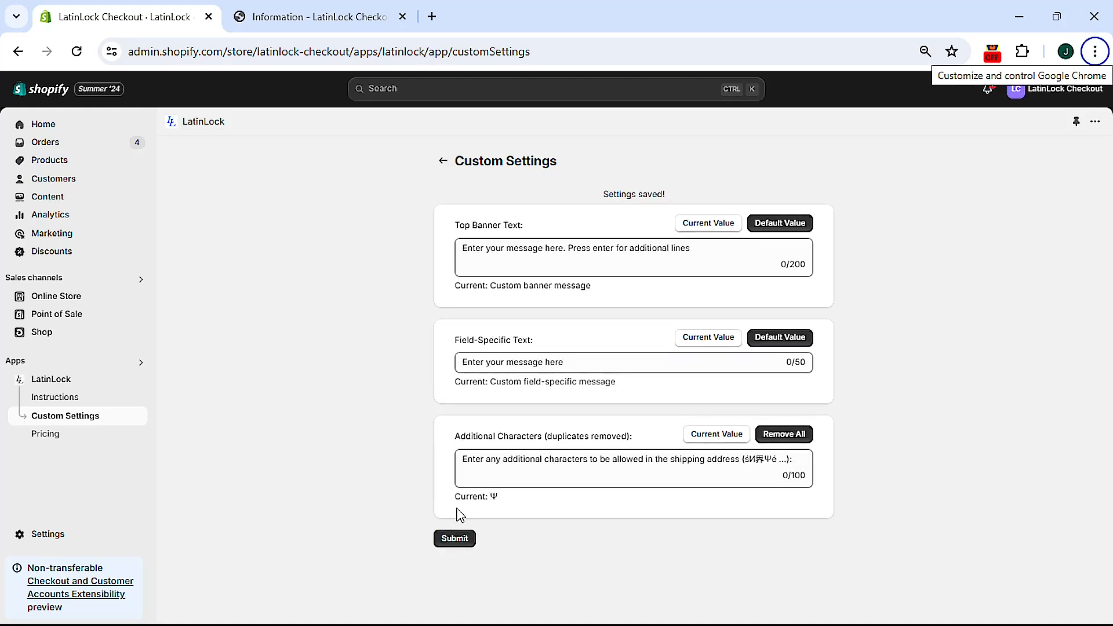
{"action": "left_click_drag", "start_coordinate": [450, 499], "coordinate": [544, 497]}
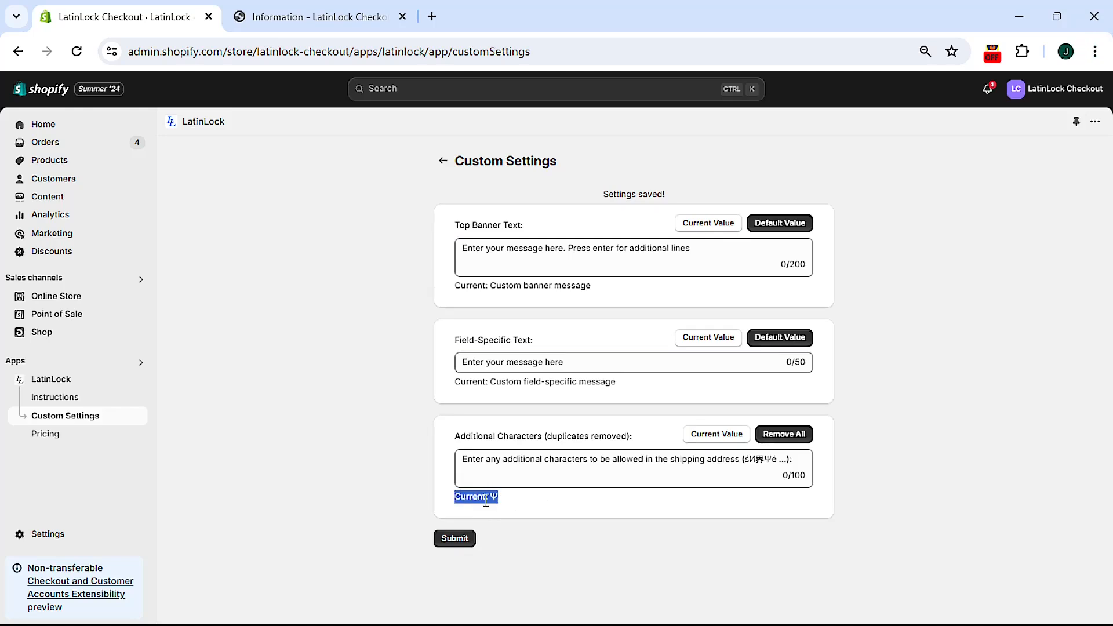
{"action": "left_click", "coordinate": [463, 504]}
Step: Replace the trailing 世 with Ψ in the checkout address and continue to shipping
{"action": "left_click", "coordinate": [329, 15]}
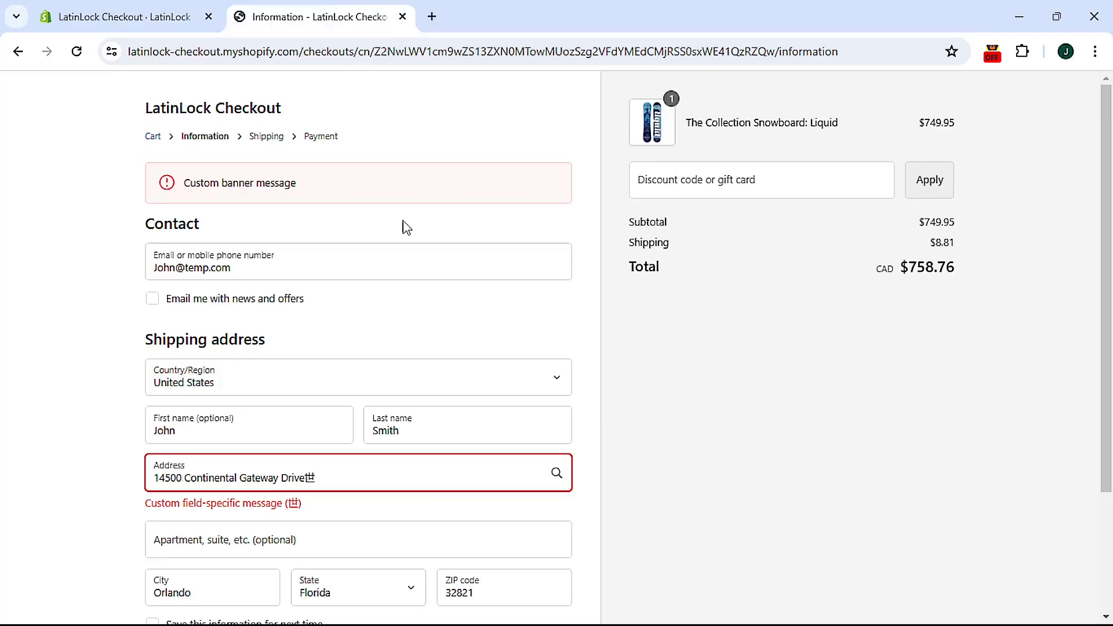
{"action": "left_click", "coordinate": [345, 480]}
{"action": "key", "text": "BackSpace"}
{"action": "type", "text": "Ψ"}
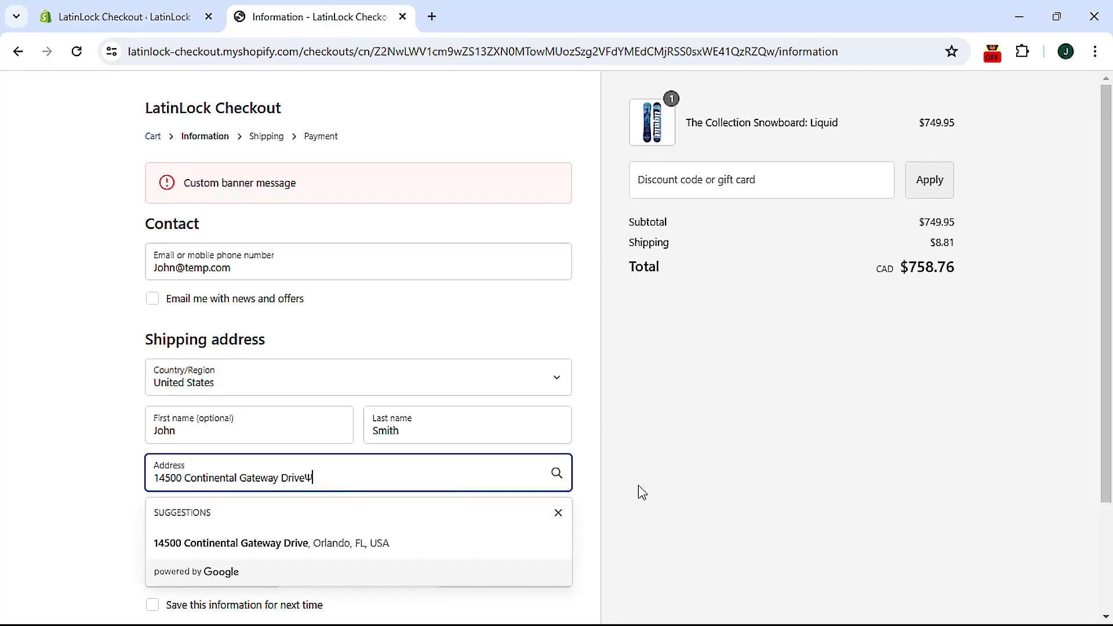
{"action": "left_click", "coordinate": [637, 493]}
{"action": "scroll", "coordinate": [493, 546], "scroll_direction": "down", "scroll_amount": 3}
{"action": "left_click", "coordinate": [490, 522]}
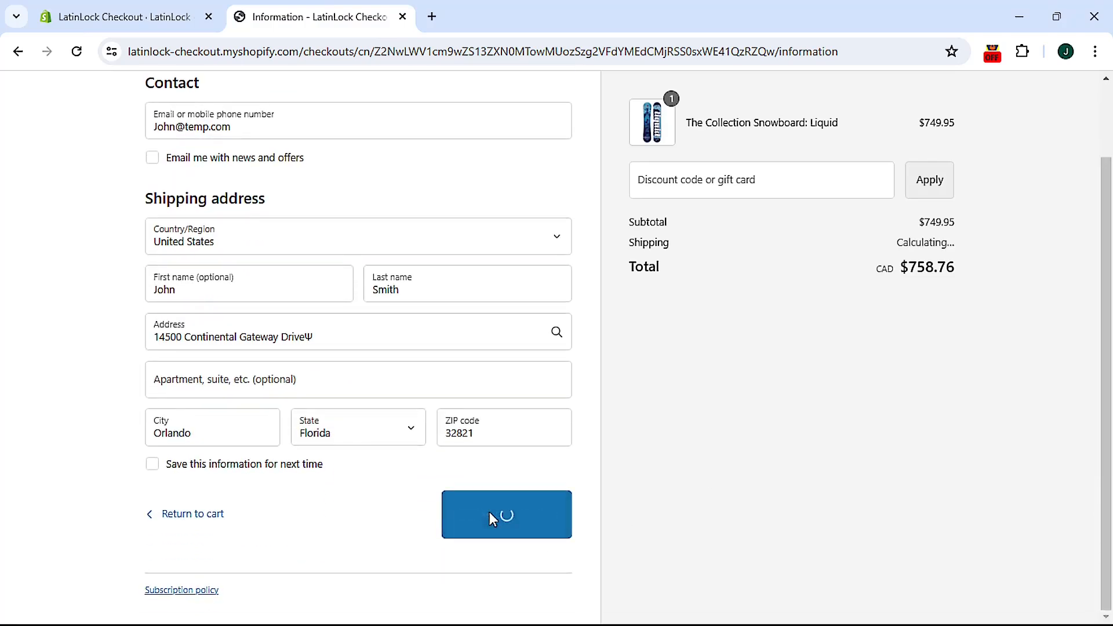
Step: Save 世昇Ψś as LatinLock's additional allowed characters on the custom settings page
{"action": "left_click", "coordinate": [161, 17]}
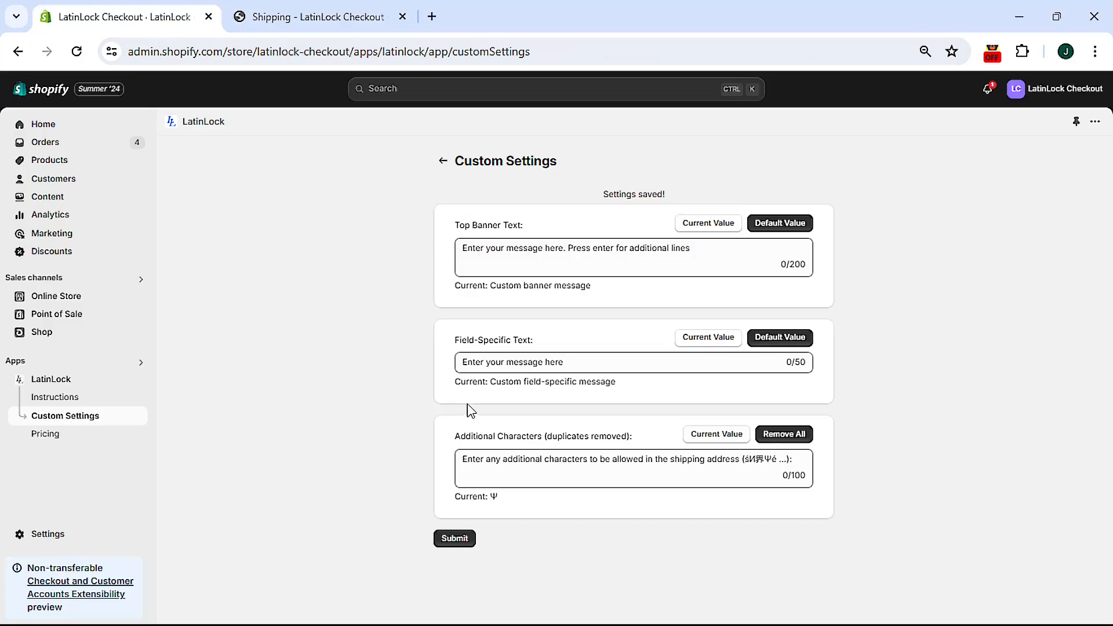
{"action": "left_click", "coordinate": [499, 469]}
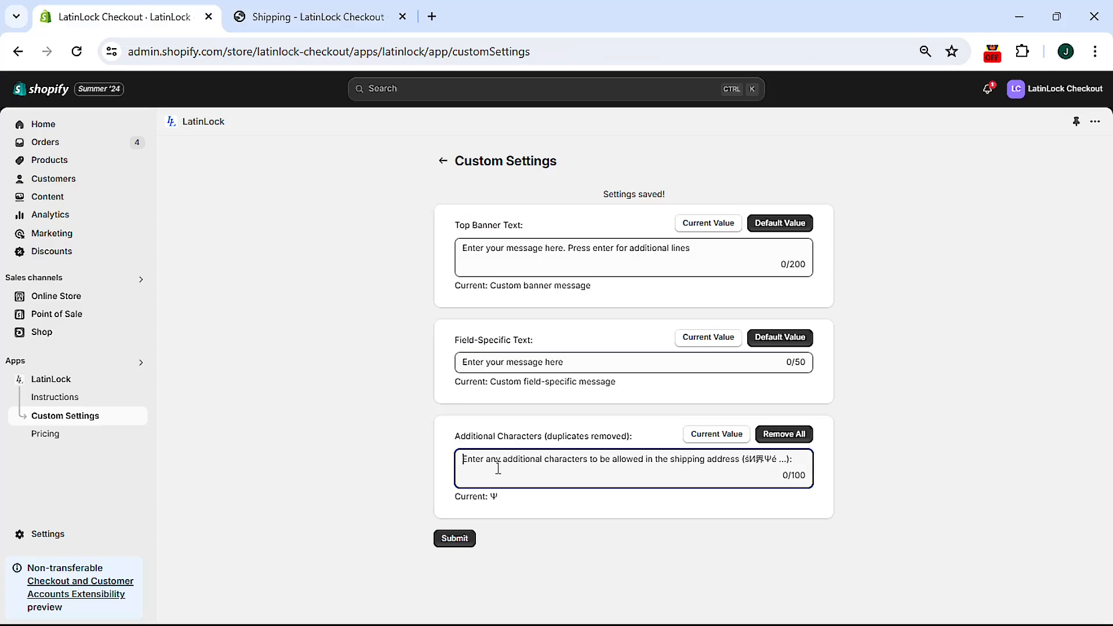
{"action": "type", "text": "世昇Ψś"}
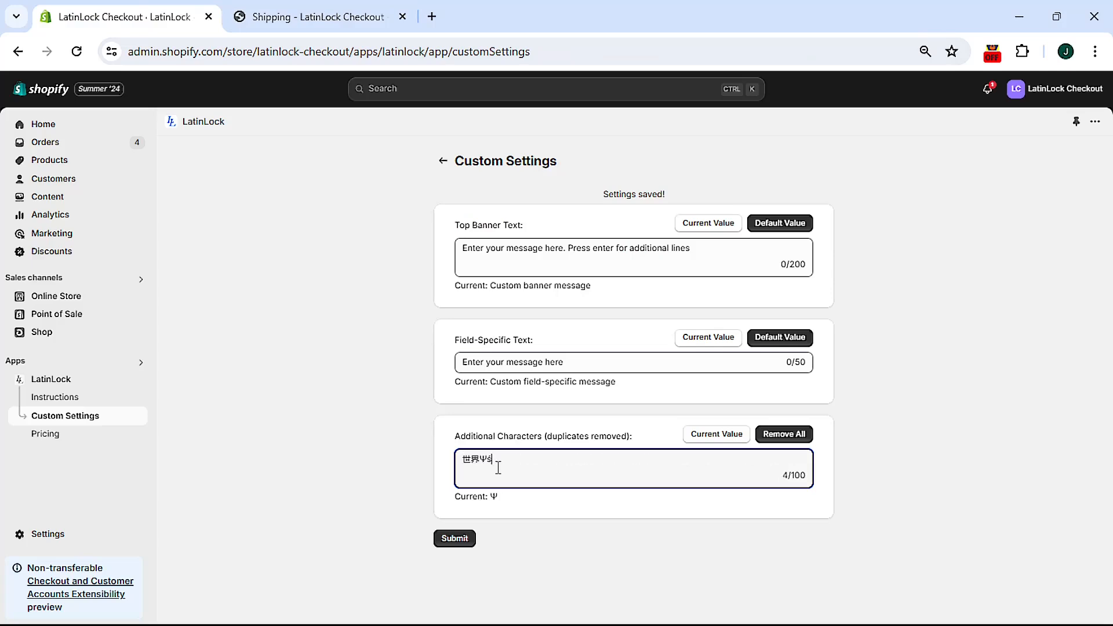
{"action": "left_click", "coordinate": [454, 540]}
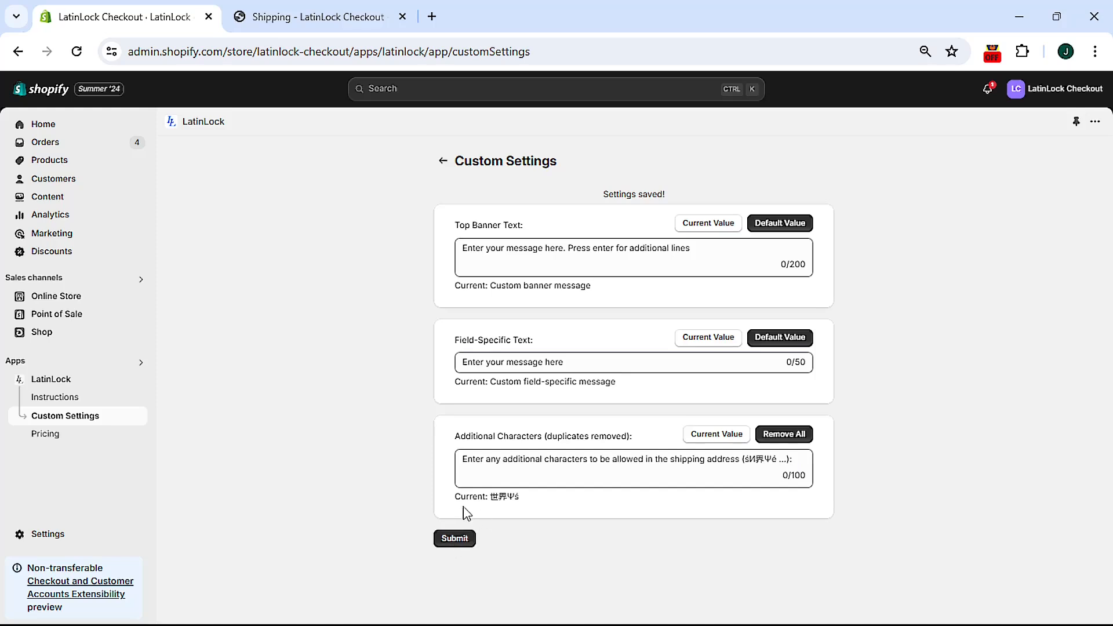
{"action": "left_click_drag", "start_coordinate": [489, 497], "coordinate": [555, 509]}
Step: Load the current value, remove all characters, and resubmit so the saved value reads None
{"action": "left_click", "coordinate": [713, 444]}
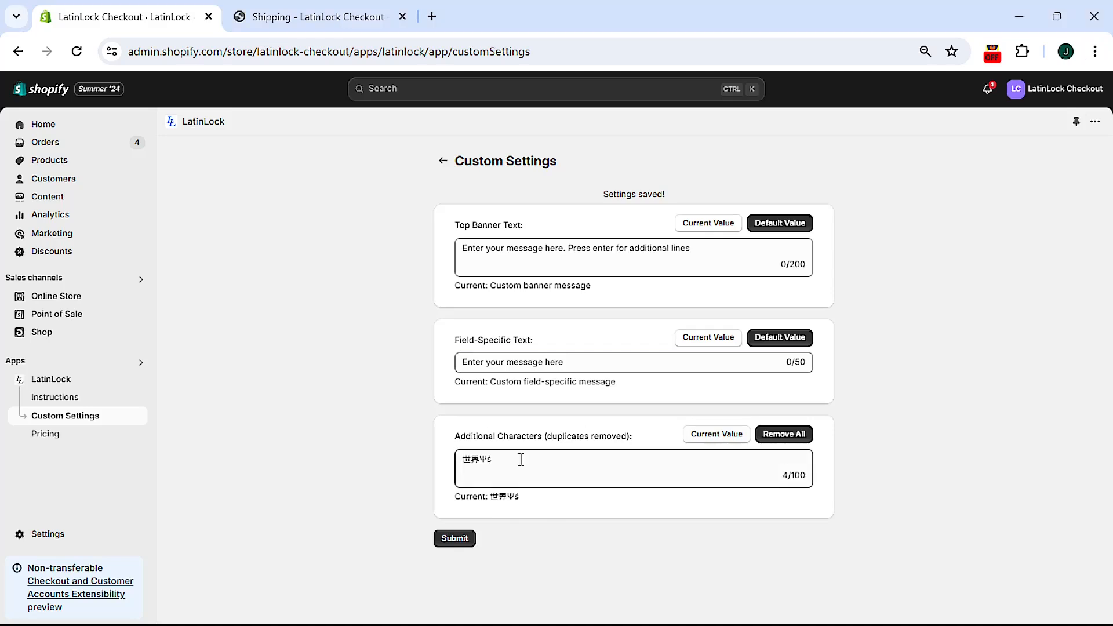
{"action": "key", "text": "alt"}
{"action": "left_click", "coordinate": [785, 439]}
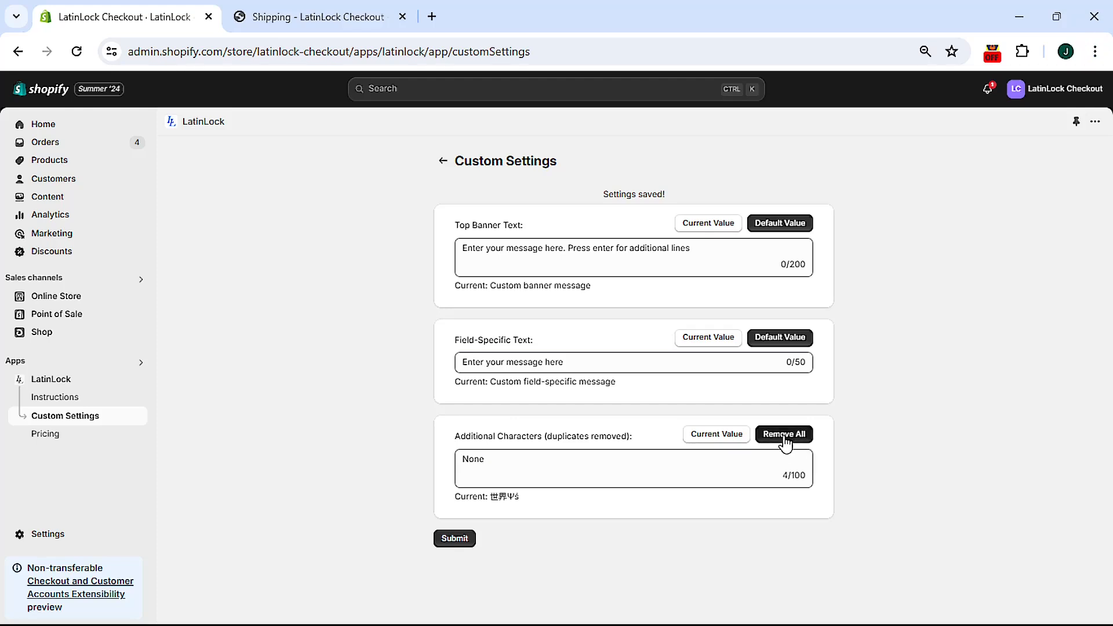
{"action": "key", "text": "alt"}
{"action": "left_click", "coordinate": [453, 540]}
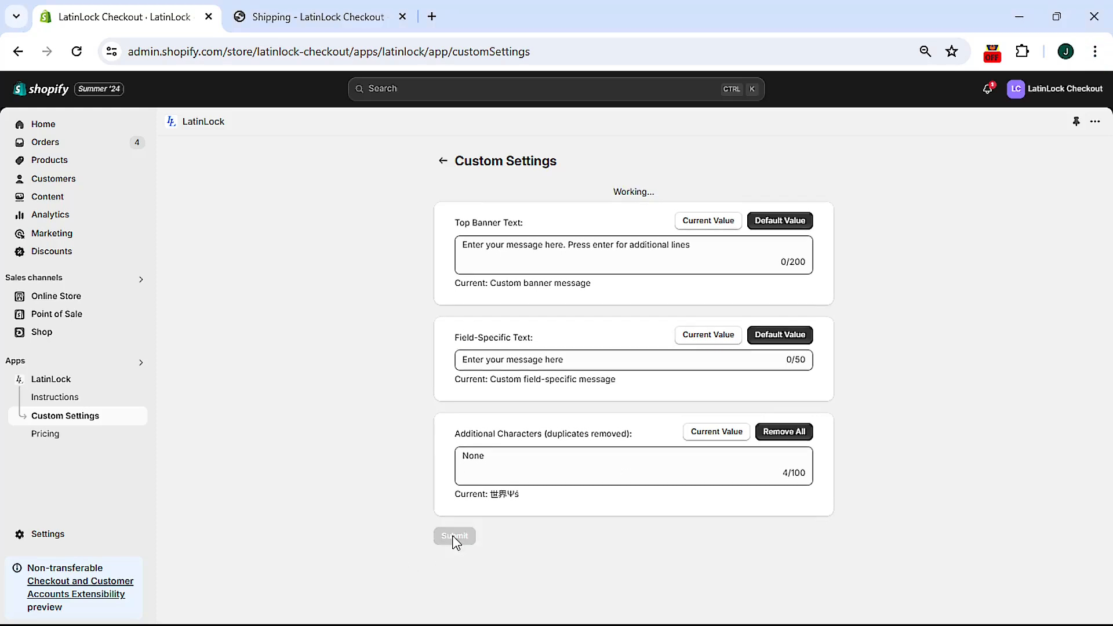
{"action": "key", "text": "alt"}
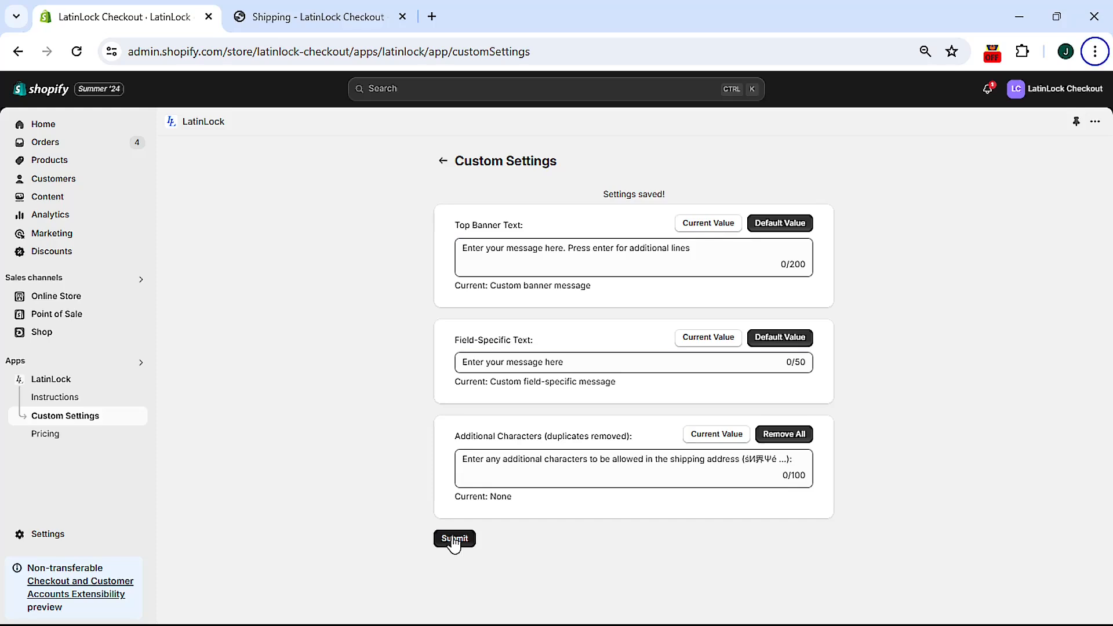
{"action": "left_click_drag", "start_coordinate": [454, 498], "coordinate": [507, 520]}
{"action": "left_click", "coordinate": [501, 518]}
{"action": "key", "text": "alt"}
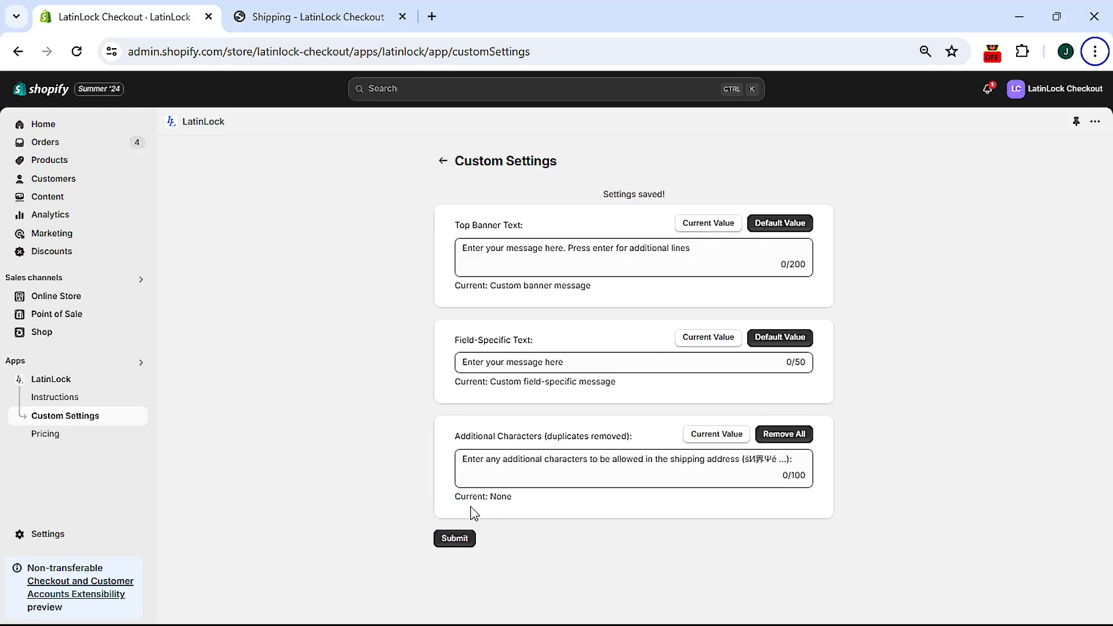